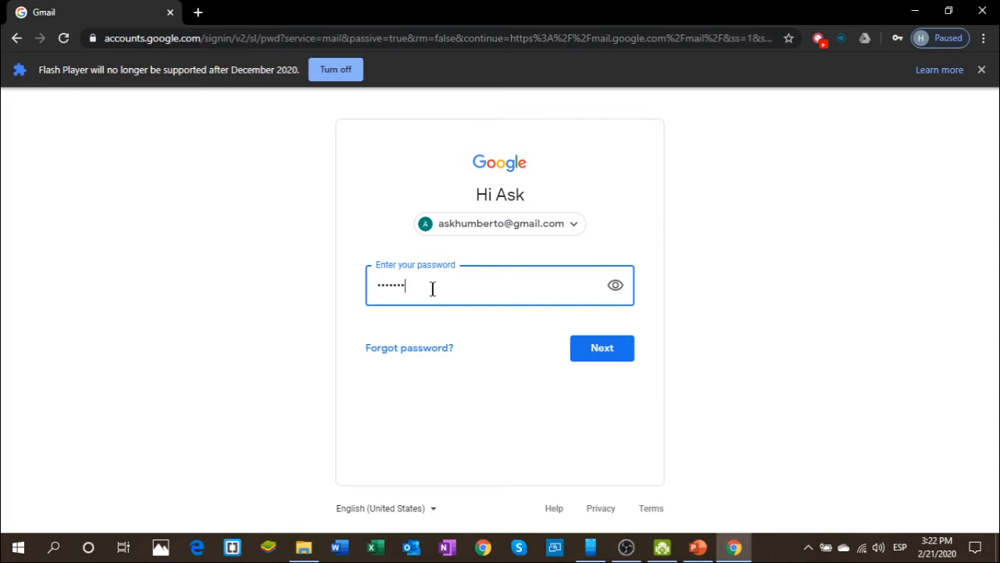
- Sign in to Gmail, glance at the account panel, then return to the PowerPoint setup slide
{"action": "key", "text": "Return"}
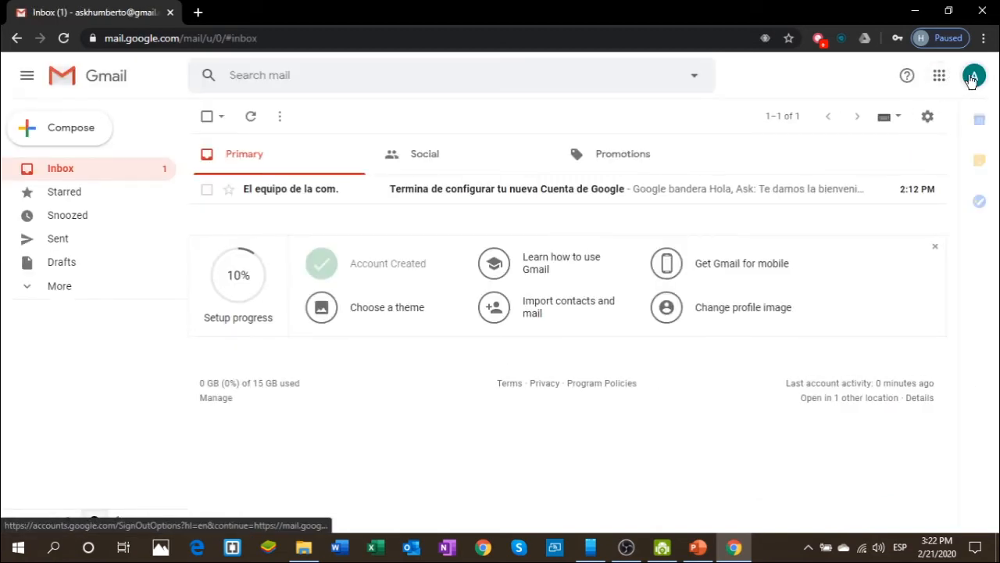
{"action": "left_click", "coordinate": [974, 76]}
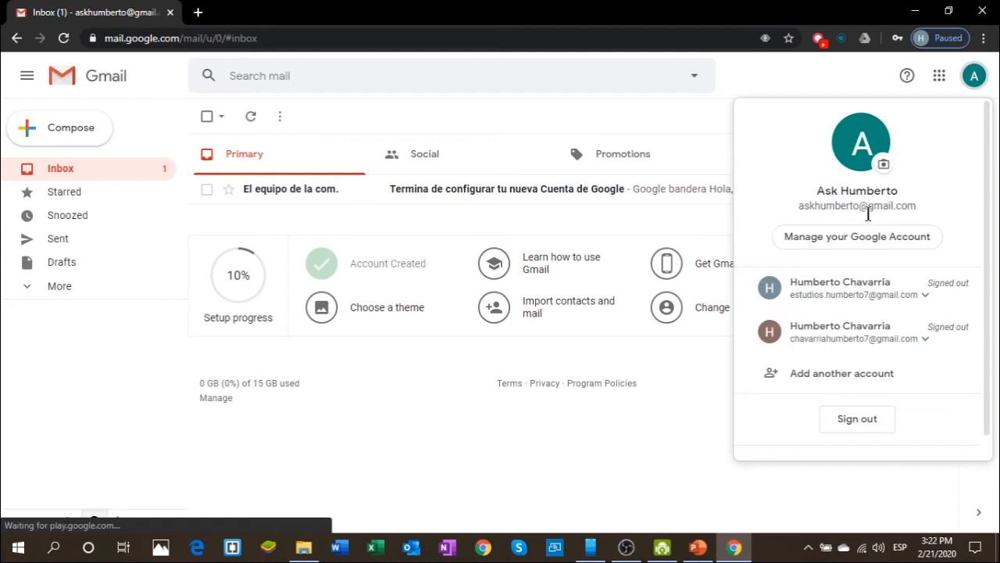
{"action": "left_click", "coordinate": [367, 39]}
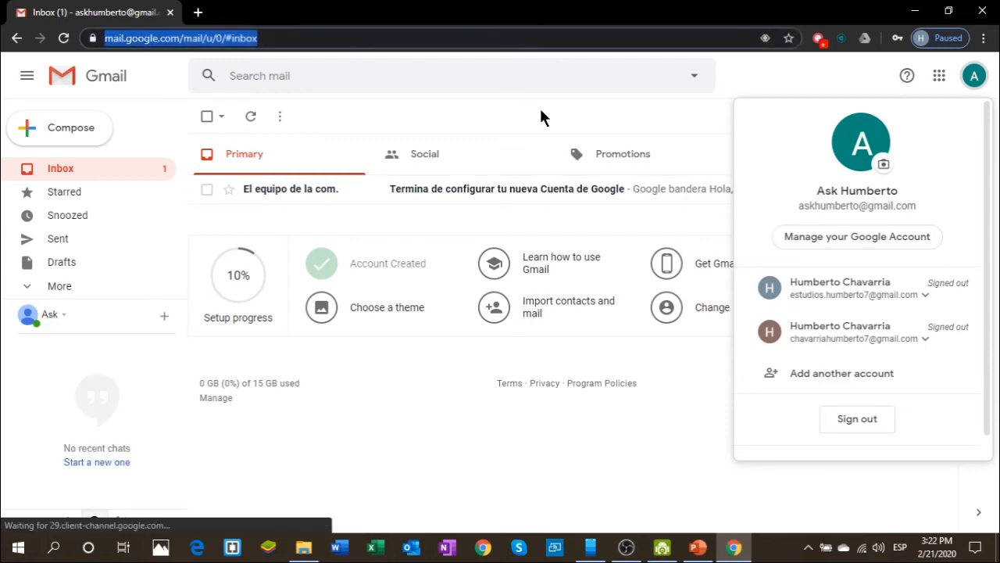
{"action": "left_click", "coordinate": [543, 117]}
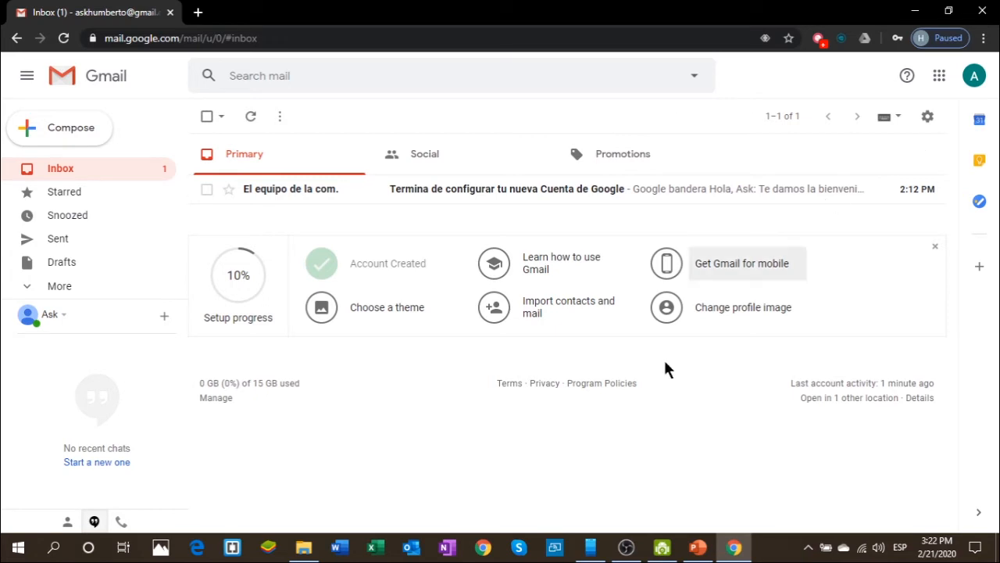
{"action": "left_click", "coordinate": [698, 547]}
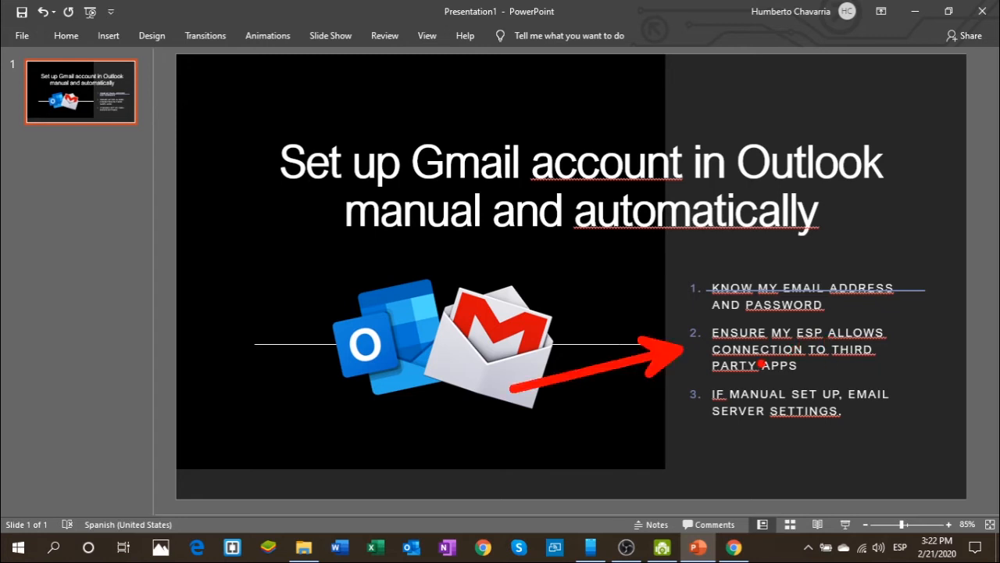
- Minimize PowerPoint so the Gmail inbox is visible again
{"action": "left_click", "coordinate": [914, 11]}
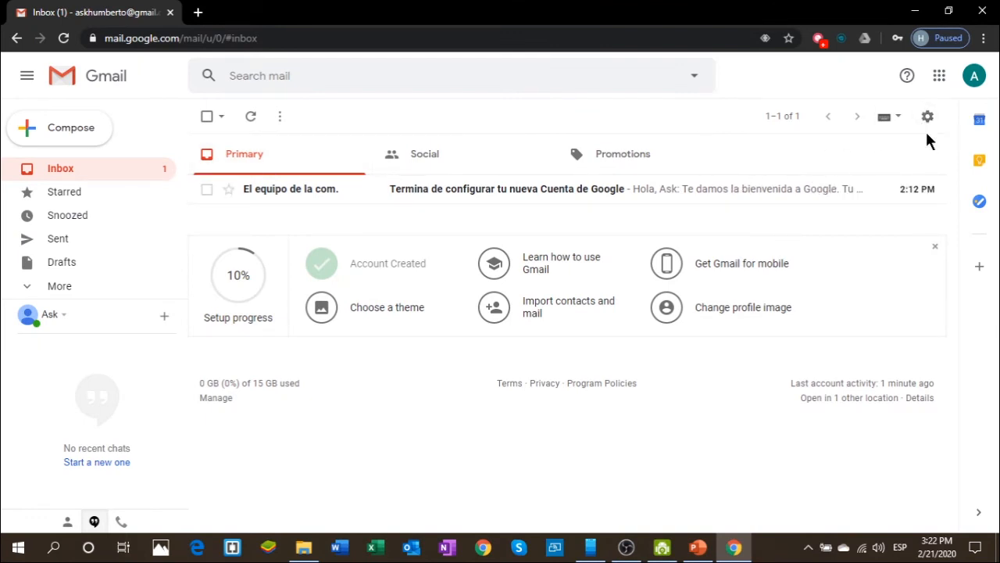
- Highlight the settings gear with an annotation box, then open Gmail's full Settings pages
{"action": "key", "text": "ctrl+2"}
{"action": "mouse_move", "coordinate": [905, 104]}
{"action": "left_mouse_down"}
{"action": "mouse_move", "coordinate": [962, 148]}
{"action": "mouse_move", "coordinate": [953, 137]}
{"action": "mouse_move", "coordinate": [964, 314]}
{"action": "left_mouse_up"}
{"action": "key", "text": "Escape"}
{"action": "left_click", "coordinate": [927, 117]}
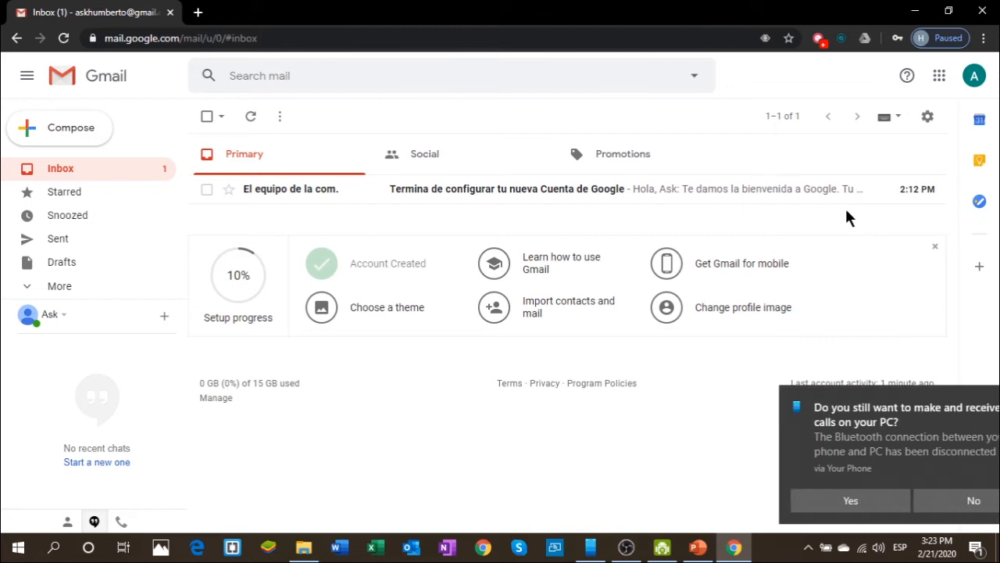
{"action": "left_click", "coordinate": [928, 118]}
{"action": "left_click", "coordinate": [852, 206]}
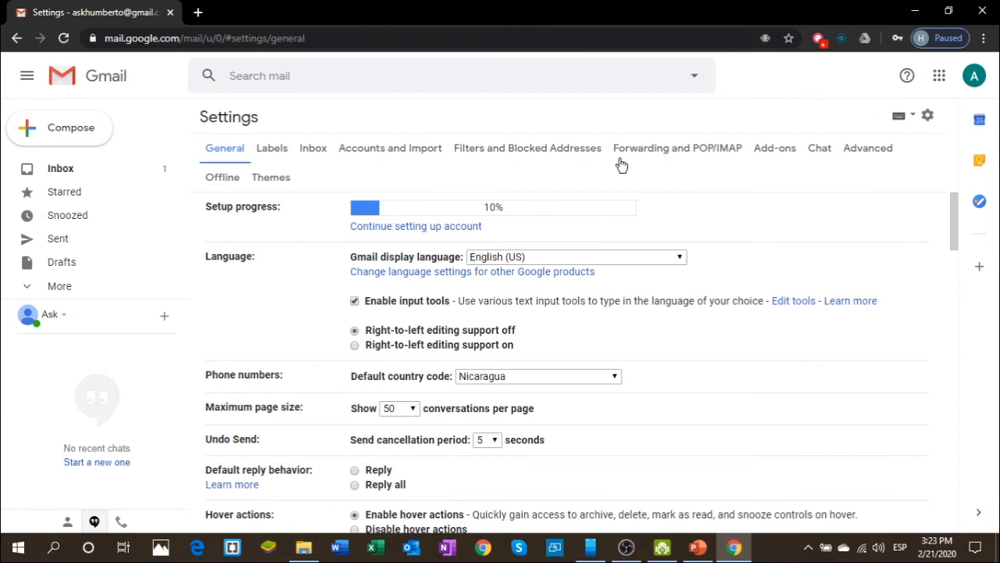
- Under Forwarding and POP/IMAP, enable POP for all mail and IMAP, then save changes
{"action": "left_click", "coordinate": [701, 163]}
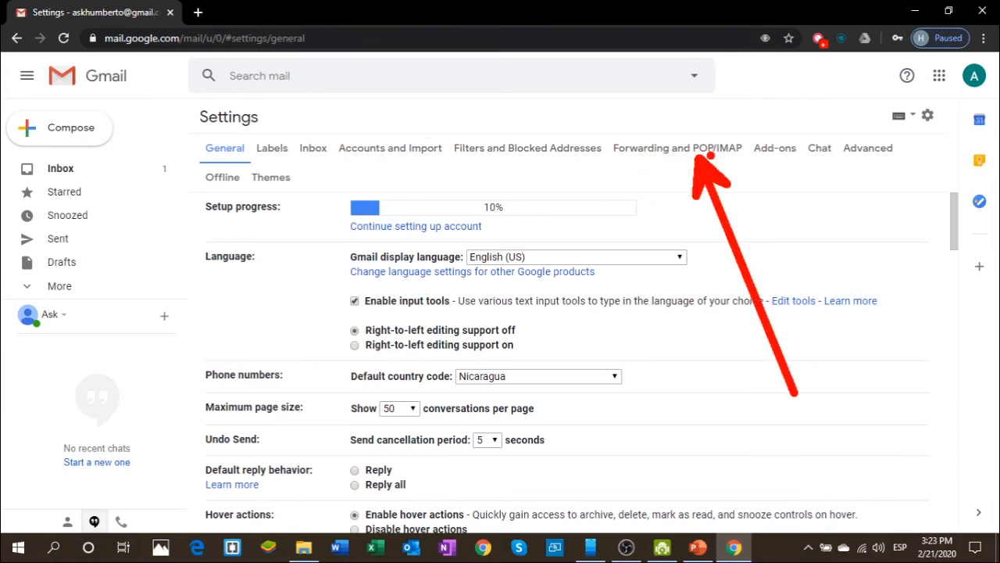
{"action": "left_click", "coordinate": [693, 161]}
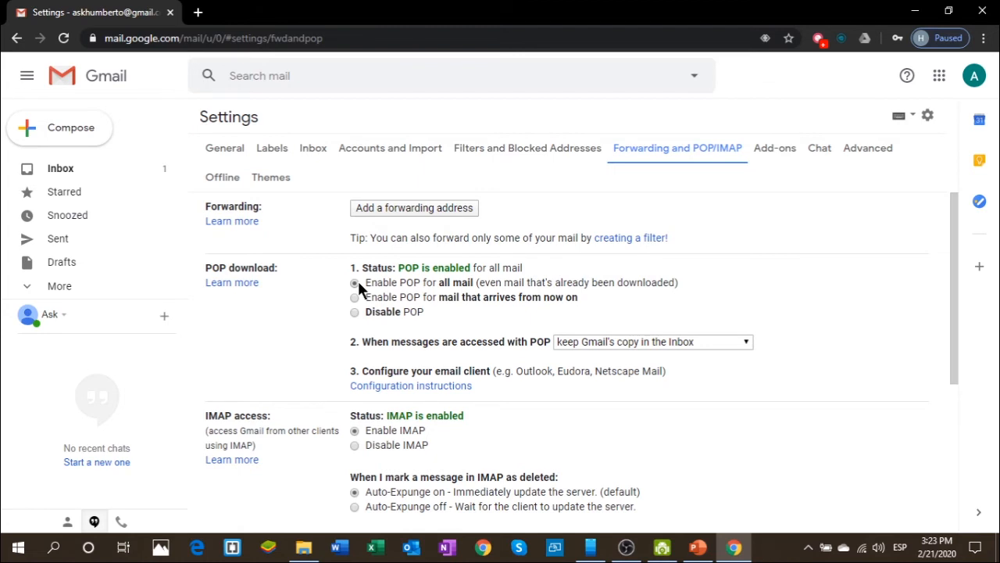
{"action": "left_click", "coordinate": [359, 446]}
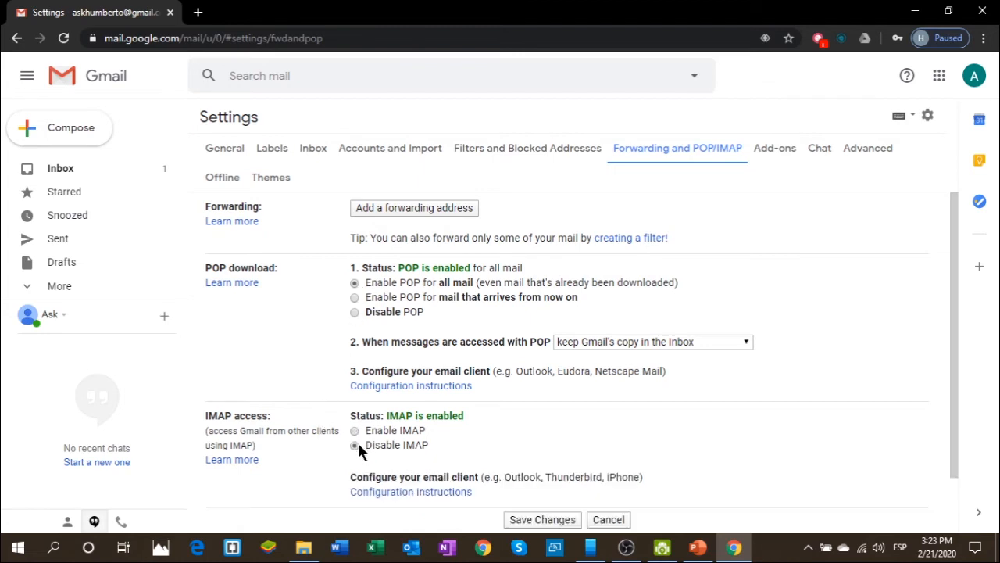
{"action": "left_click", "coordinate": [355, 432]}
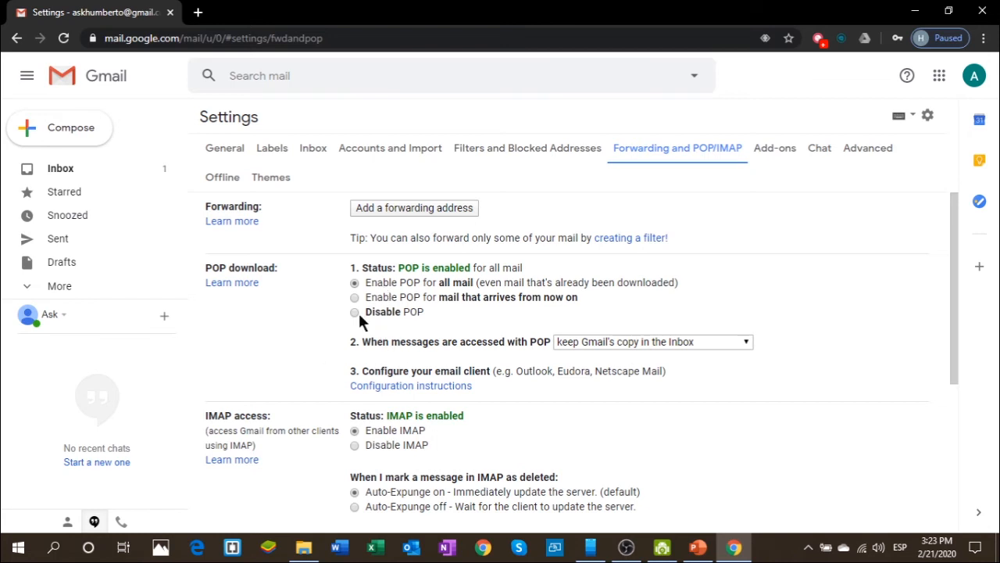
{"action": "left_click", "coordinate": [348, 286]}
{"action": "scroll", "coordinate": [554, 383], "scroll_direction": "down", "scroll_amount": 5}
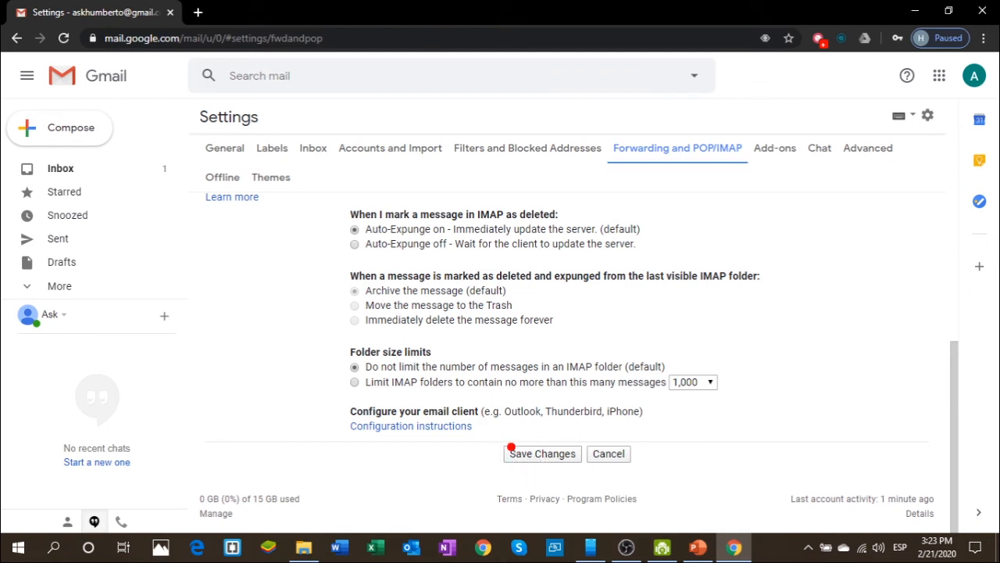
{"action": "left_click", "coordinate": [536, 452]}
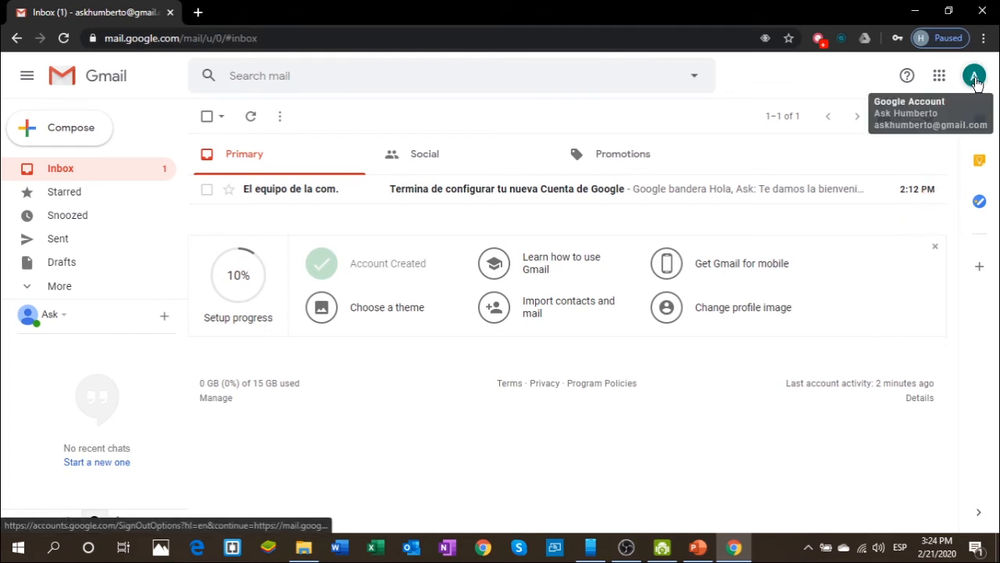
- Choose Manage your Google Account from the avatar panel
{"action": "left_click", "coordinate": [974, 80]}
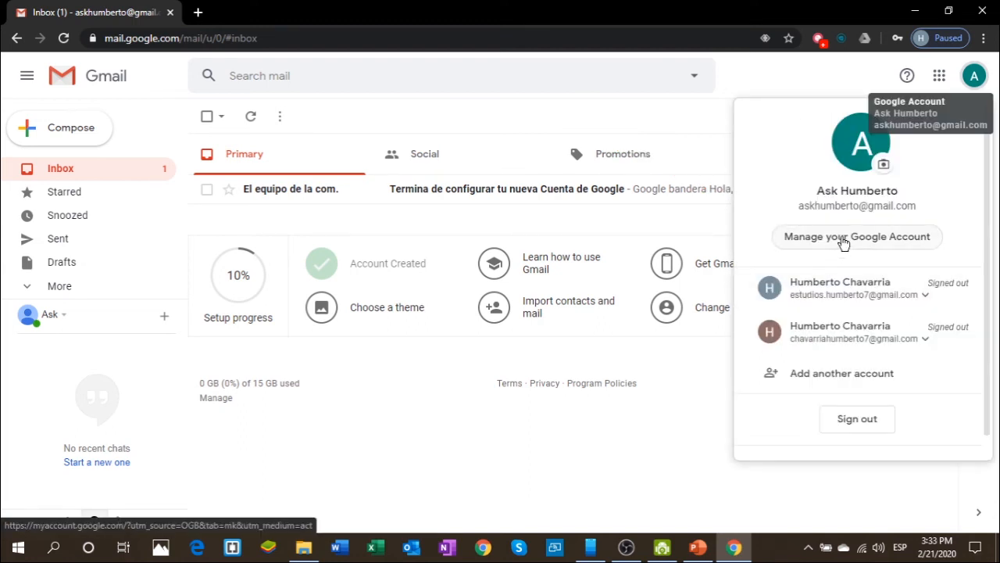
{"action": "left_click", "coordinate": [843, 243]}
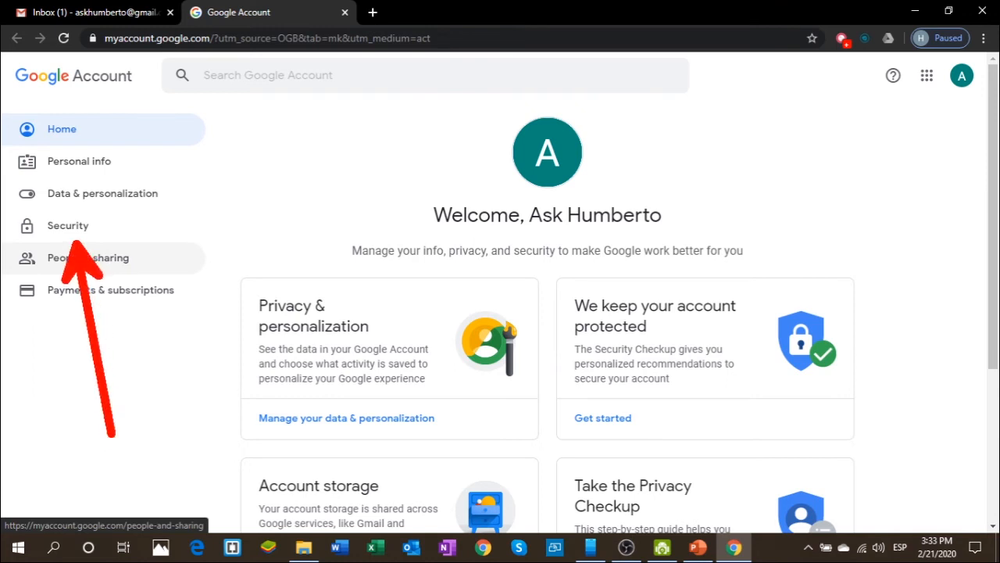
- On the Security page, switch Less secure app access to On and return to the top
{"action": "left_click", "coordinate": [78, 227]}
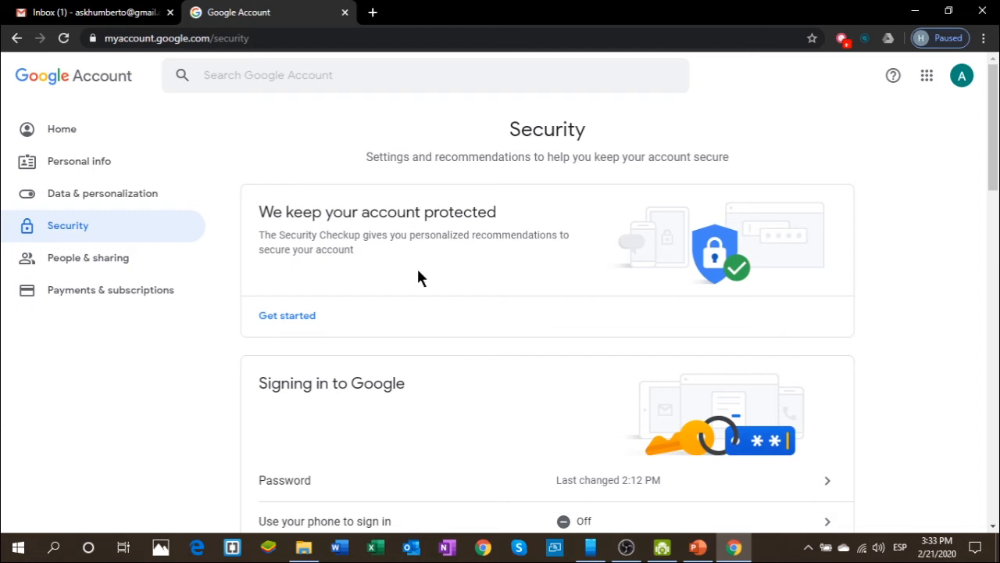
{"action": "scroll", "coordinate": [417, 277], "scroll_direction": "down", "scroll_amount": 2}
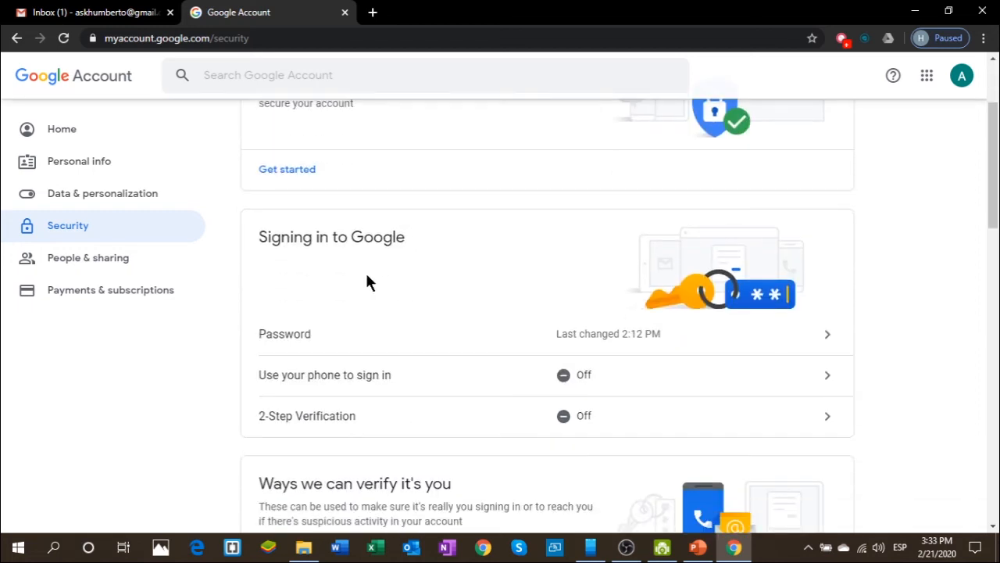
{"action": "scroll", "coordinate": [386, 290], "scroll_direction": "down", "scroll_amount": 5}
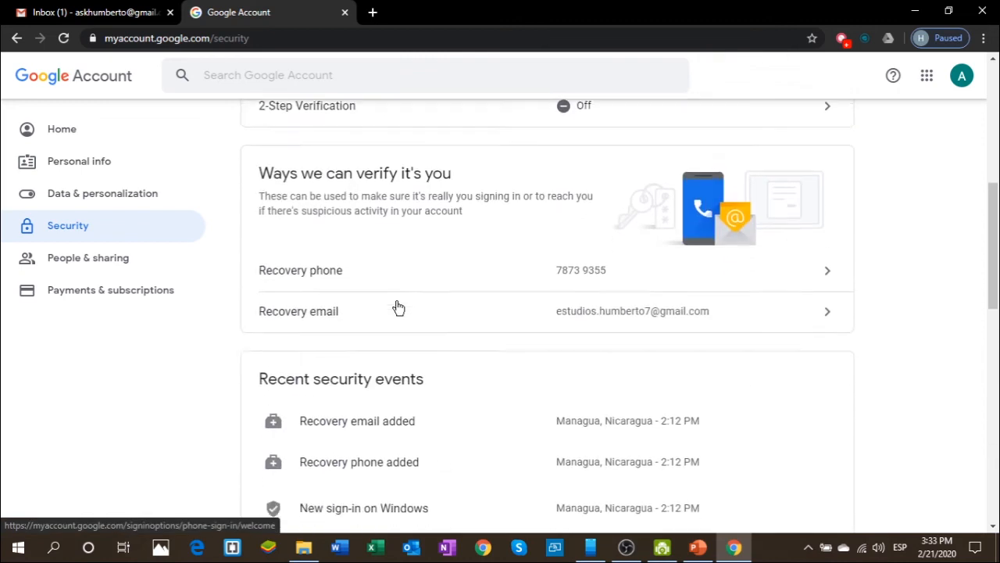
{"action": "scroll", "coordinate": [395, 304], "scroll_direction": "down", "scroll_amount": 6}
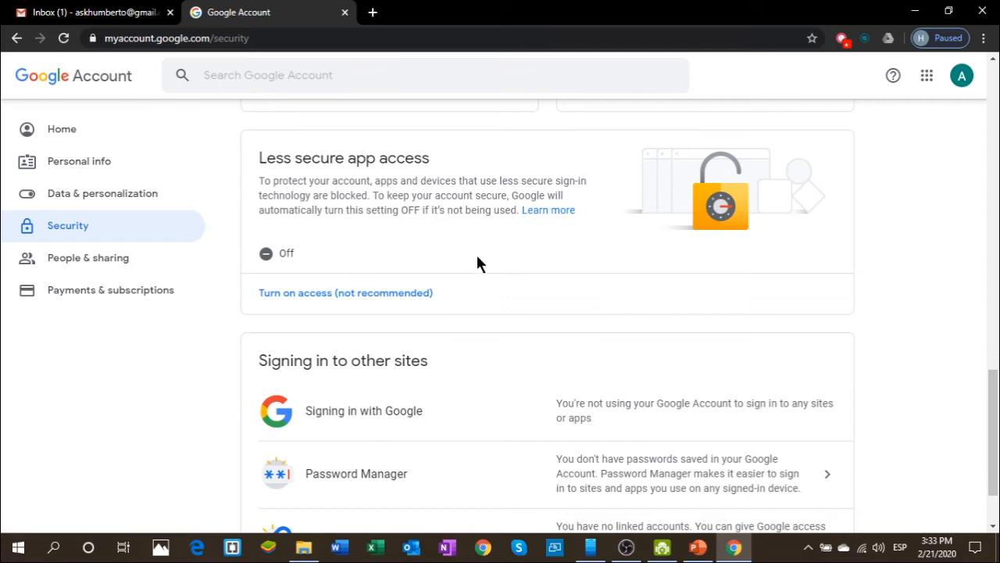
{"action": "left_click", "coordinate": [320, 297]}
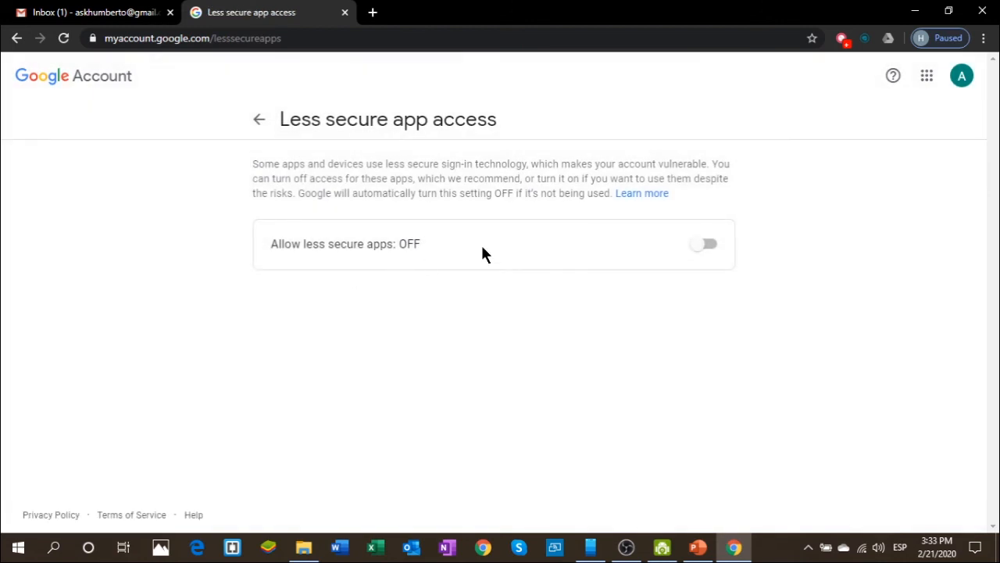
{"action": "left_click", "coordinate": [706, 244]}
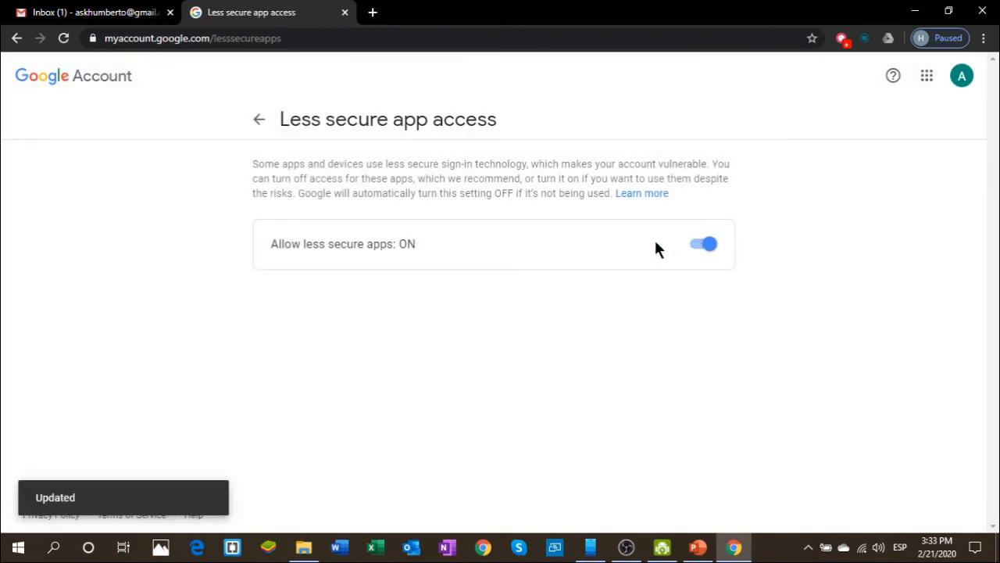
{"action": "left_click", "coordinate": [259, 118]}
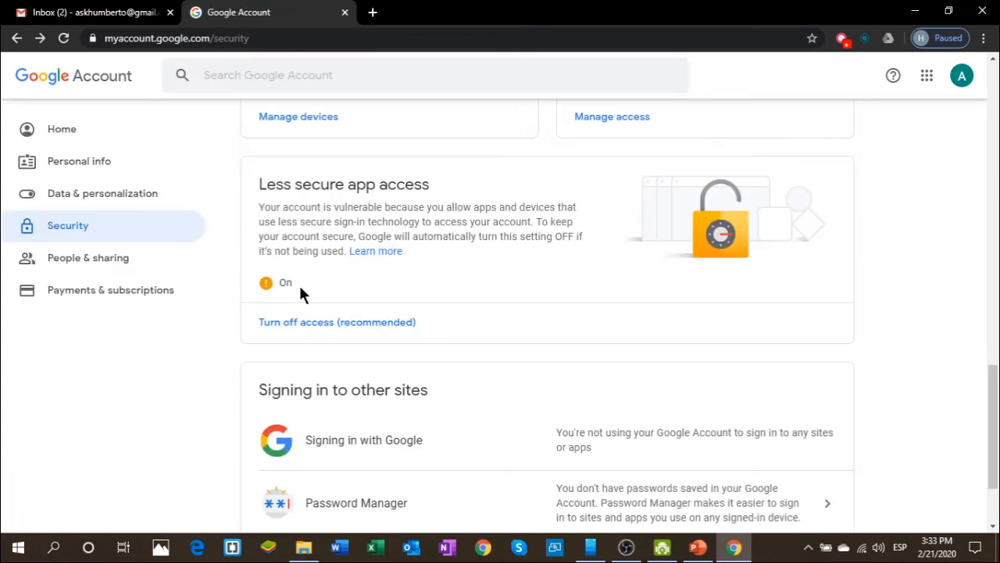
{"action": "scroll", "coordinate": [302, 293], "scroll_direction": "up", "scroll_amount": 7}
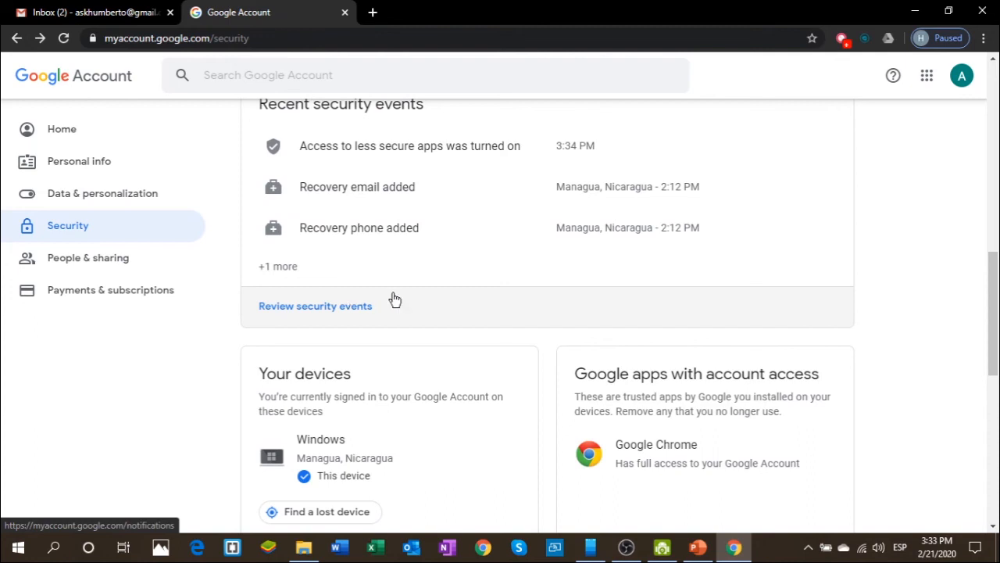
{"action": "scroll", "coordinate": [413, 303], "scroll_direction": "up", "scroll_amount": 8}
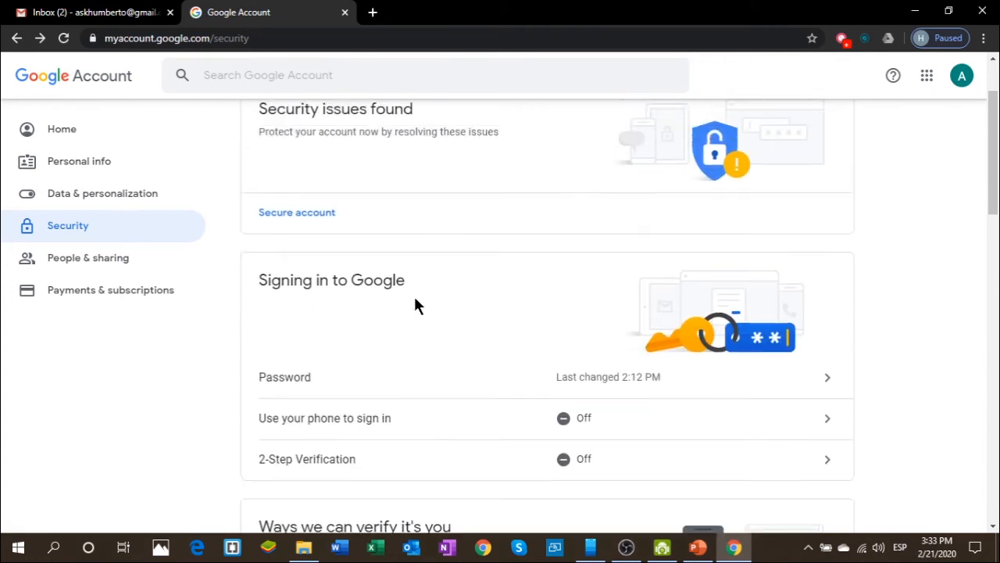
{"action": "scroll", "coordinate": [415, 299], "scroll_direction": "up", "scroll_amount": 2}
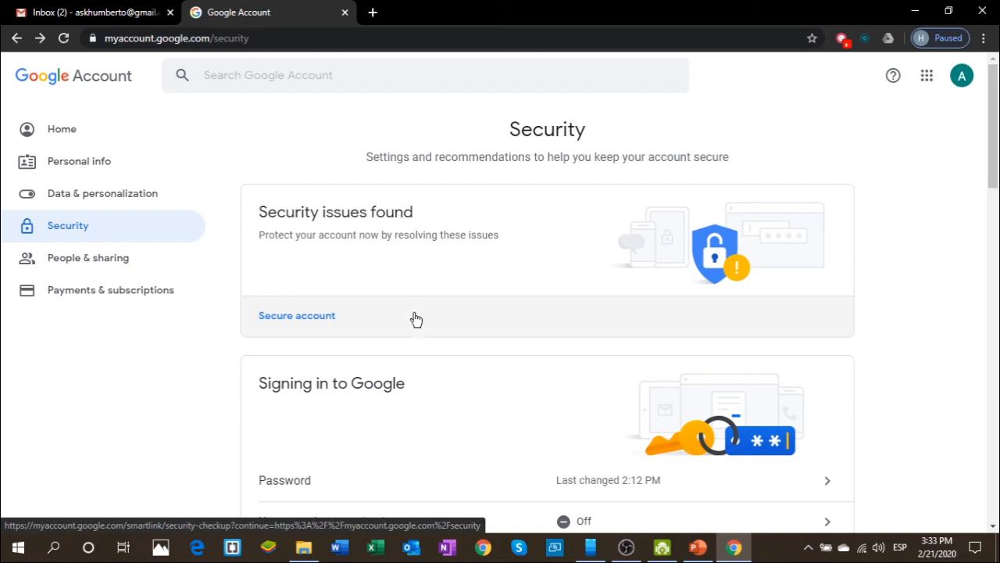
- Open Control Panel, search for 'mail', and open Mail (Microsoft Outlook 2016)
{"action": "left_click", "coordinate": [52, 547]}
{"action": "type", "text": "control"}
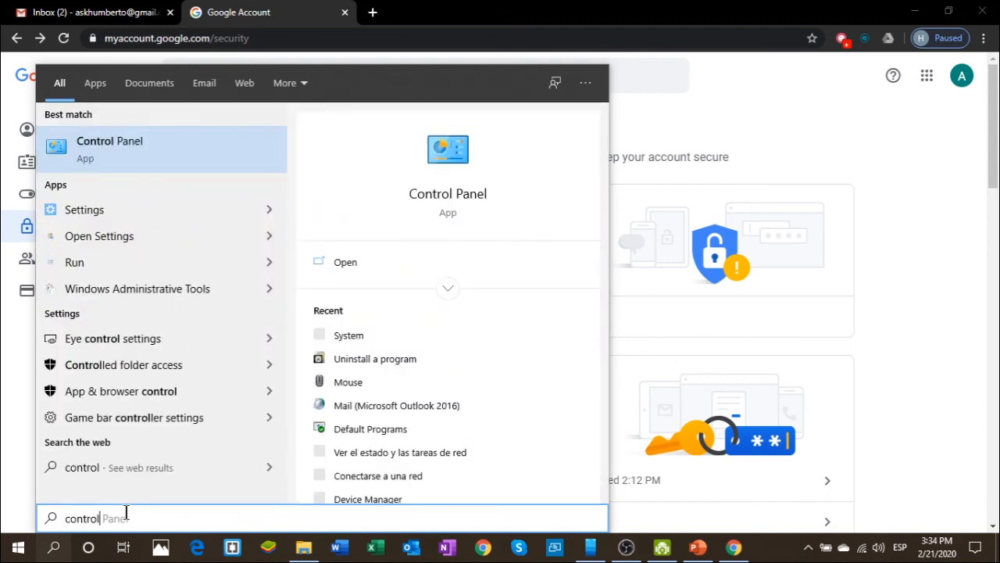
{"action": "key", "text": "Escape"}
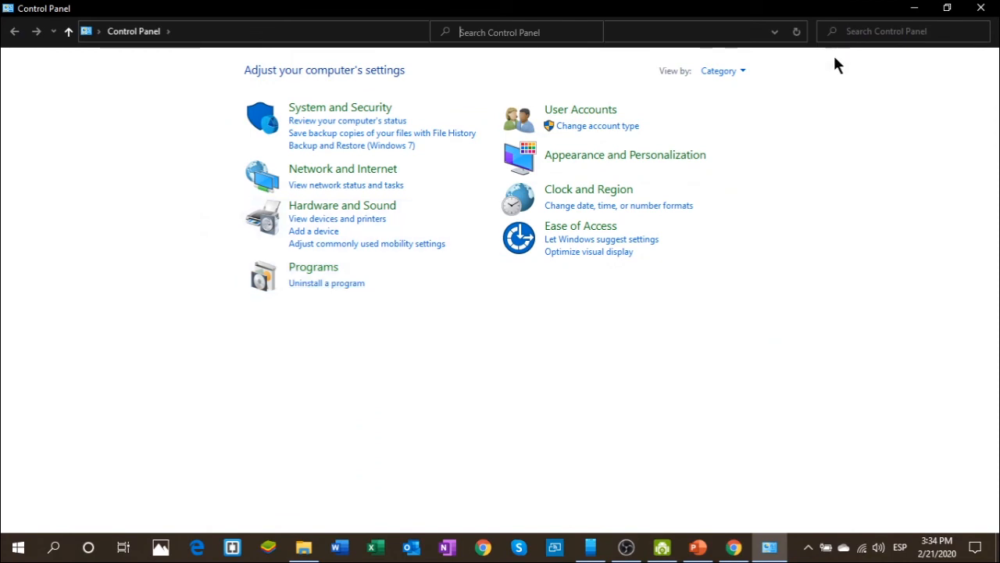
{"action": "left_click", "coordinate": [870, 32]}
{"action": "type", "text": "mail"}
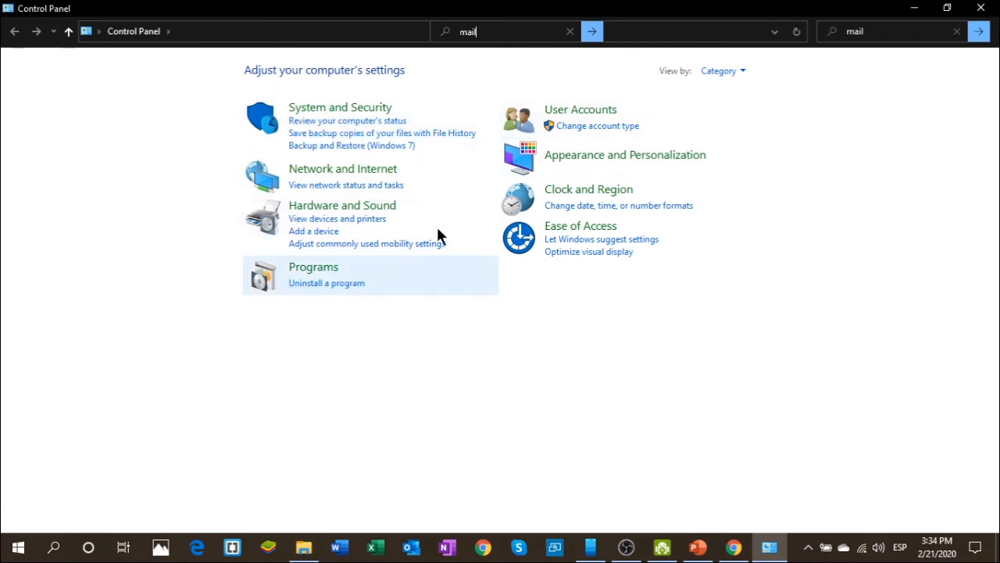
{"action": "left_click", "coordinate": [980, 33]}
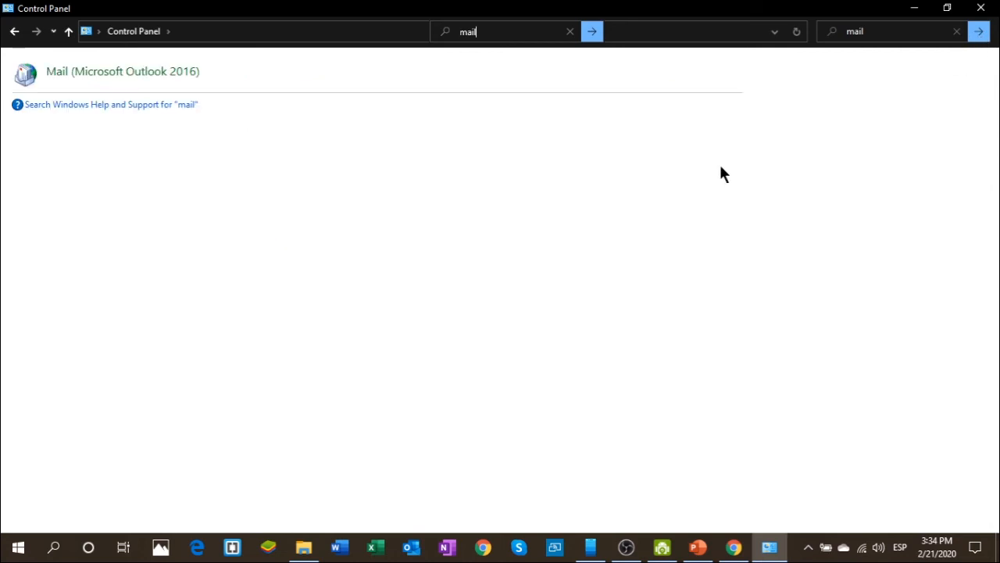
{"action": "left_click", "coordinate": [143, 75]}
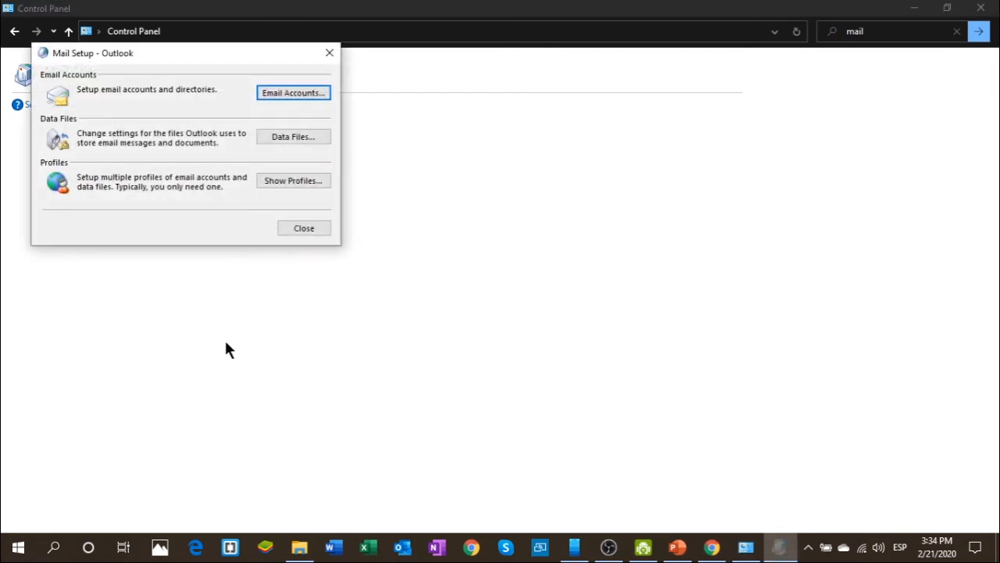
- Add a new Outlook profile named 'test' without any email accounts
{"action": "left_click", "coordinate": [288, 182]}
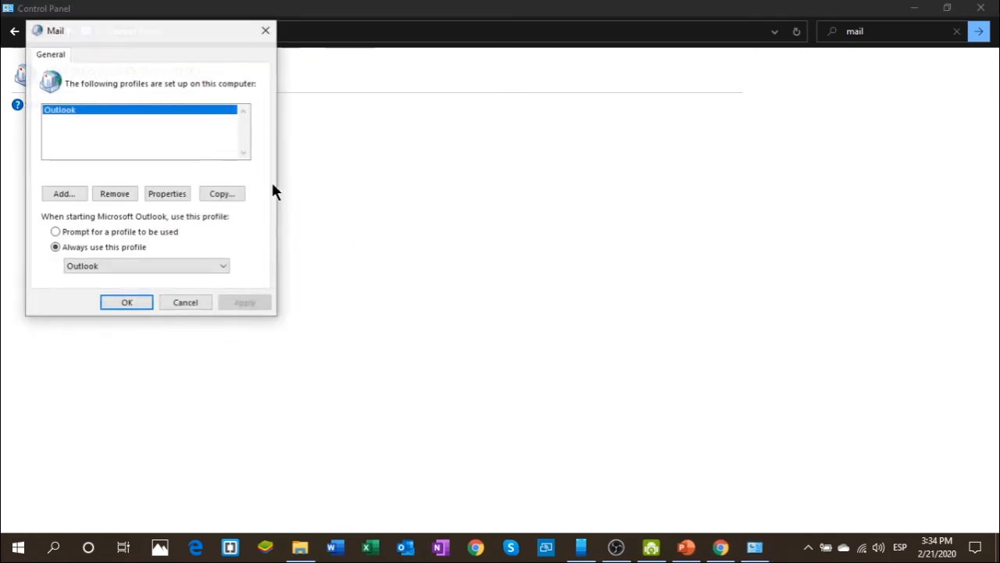
{"action": "left_click", "coordinate": [63, 194]}
{"action": "type", "text": "test"}
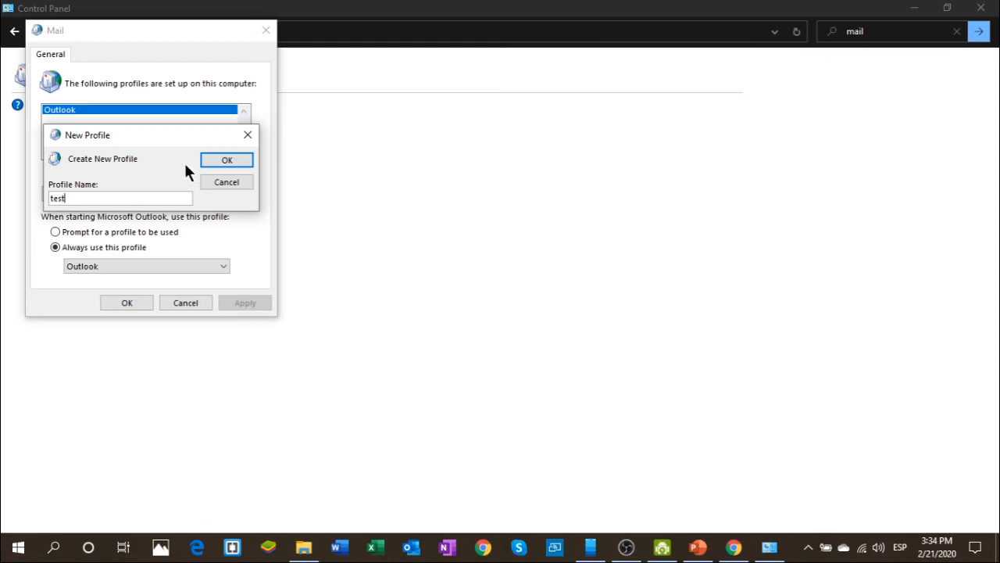
{"action": "left_click", "coordinate": [218, 161]}
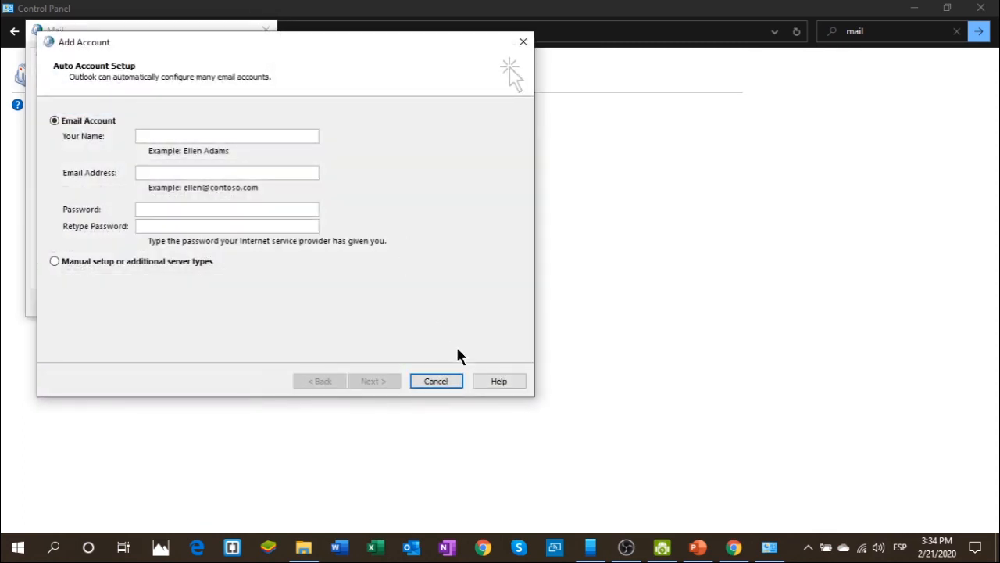
{"action": "left_click", "coordinate": [436, 382]}
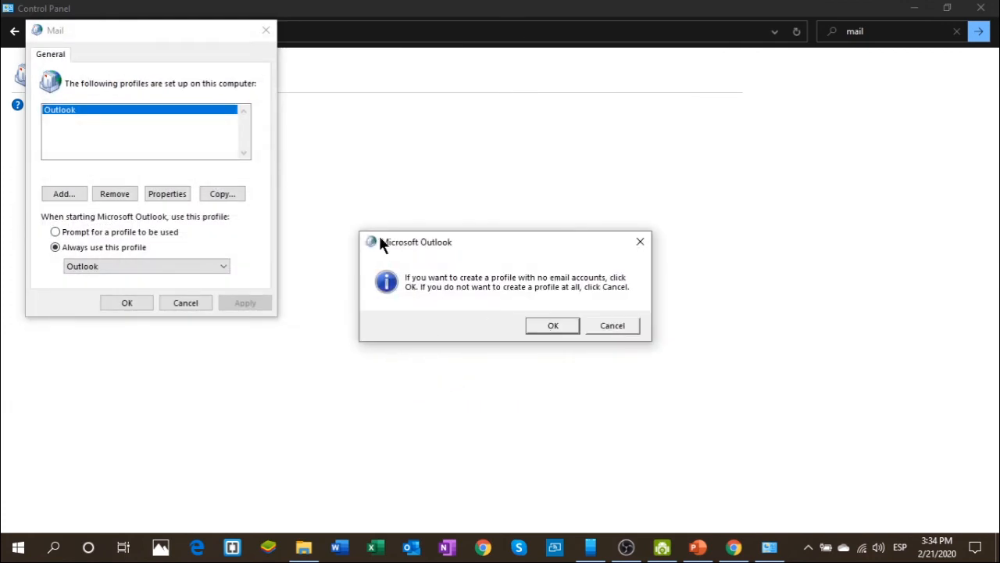
{"action": "left_click", "coordinate": [550, 329]}
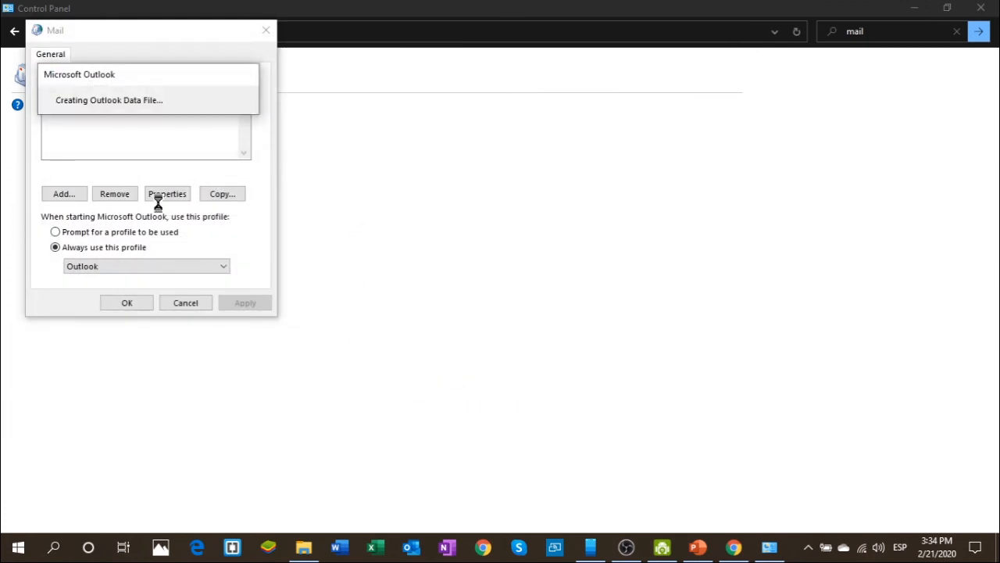
- Set 'test' as the always-used profile, apply and close, then minimize Control Panel
{"action": "left_click", "coordinate": [79, 266]}
{"action": "left_click", "coordinate": [93, 287]}
{"action": "left_click", "coordinate": [234, 303]}
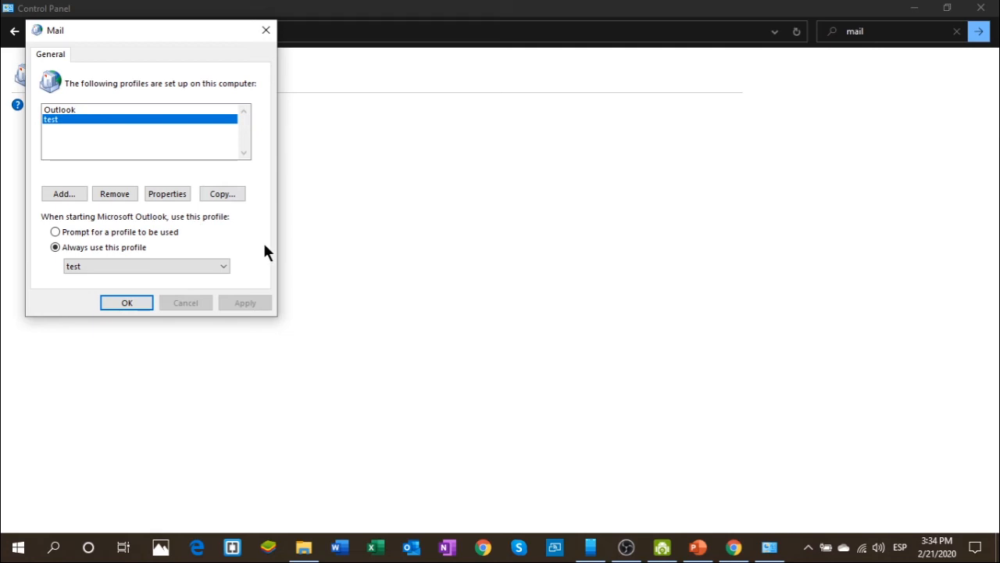
{"action": "left_click", "coordinate": [264, 31]}
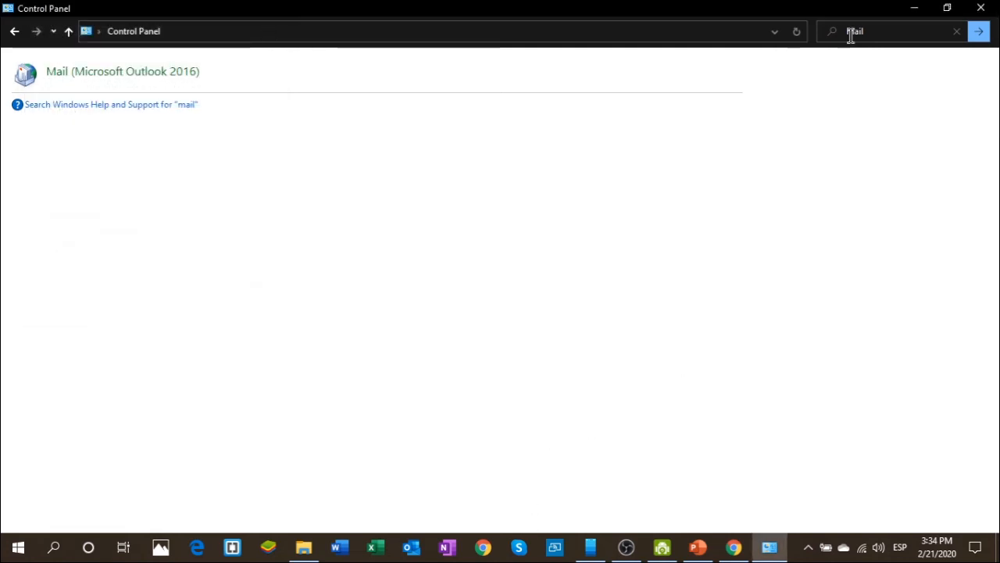
{"action": "left_click", "coordinate": [912, 9]}
- Launch Outlook and connect using the Gmail address in place of the prefilled address
{"action": "left_click", "coordinate": [914, 12]}
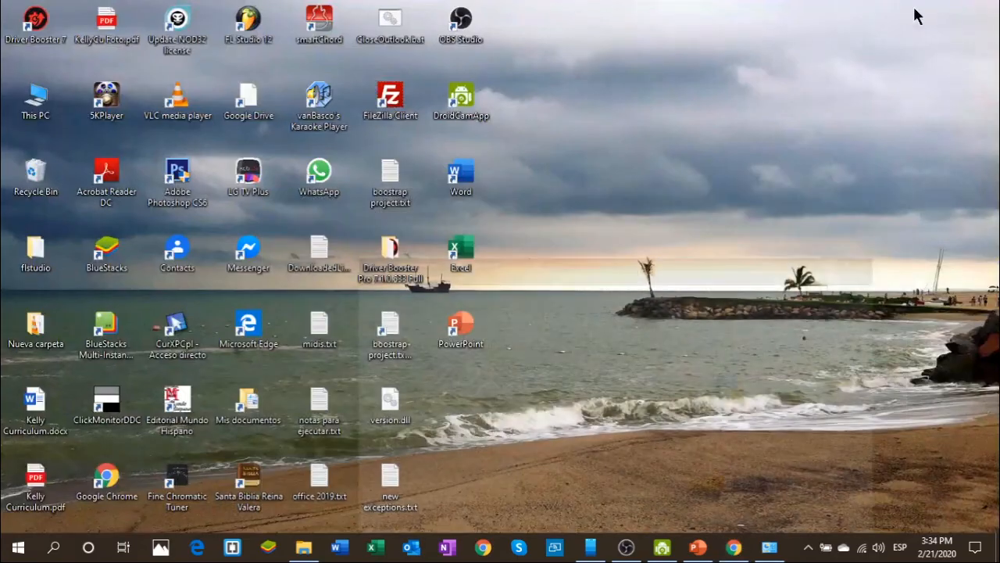
{"action": "left_click", "coordinate": [410, 550]}
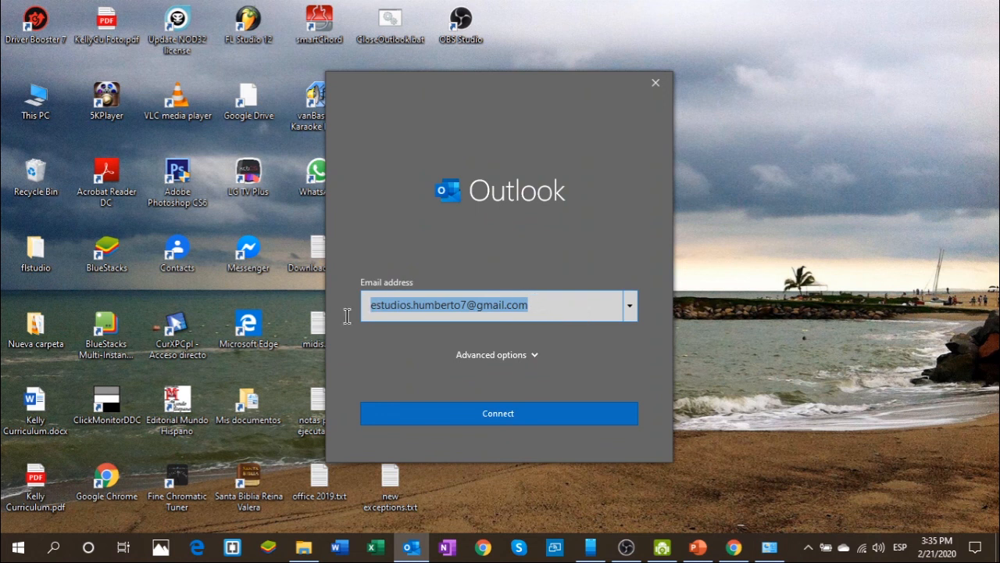
{"action": "key", "text": "BackSpace"}
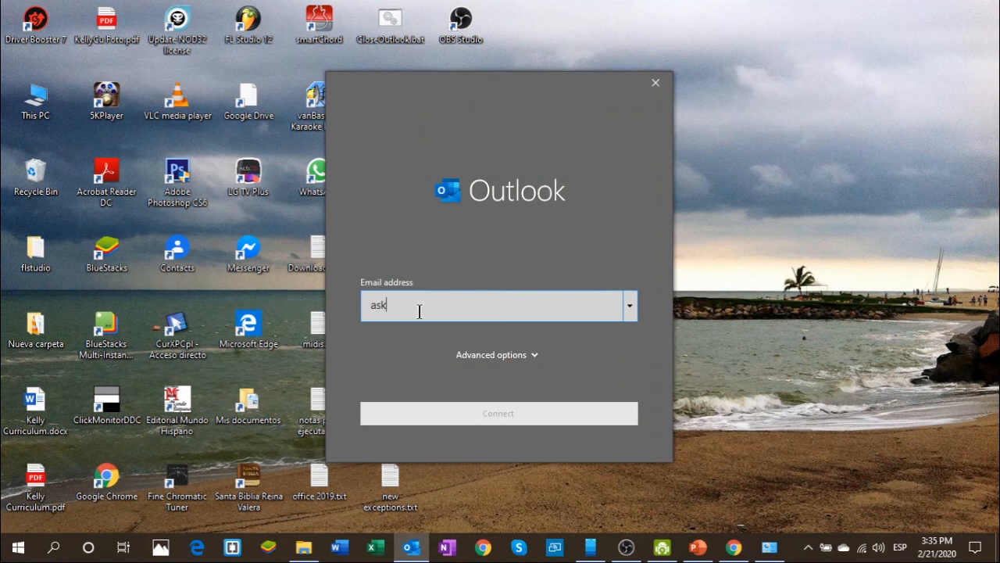
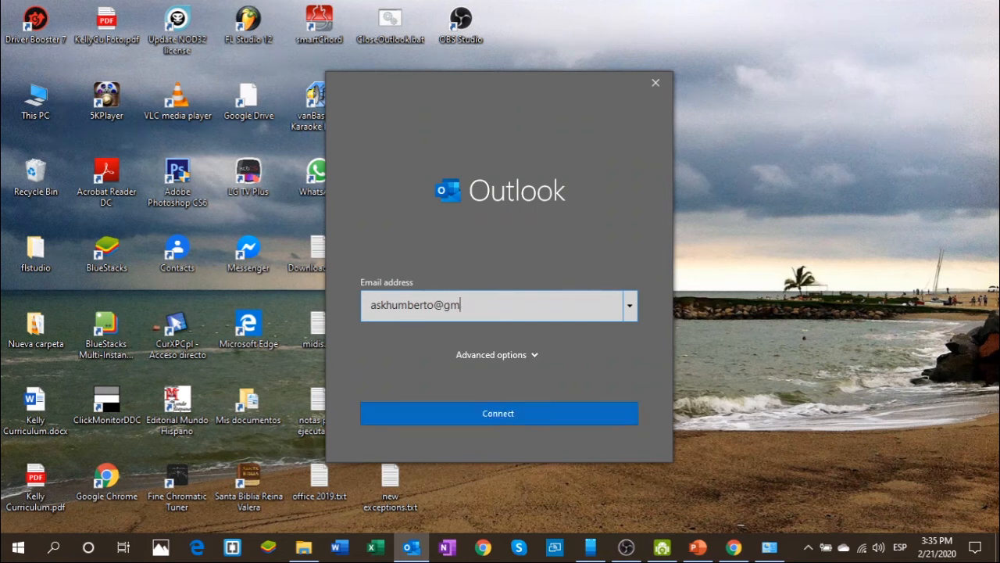
{"action": "key", "text": "Return"}
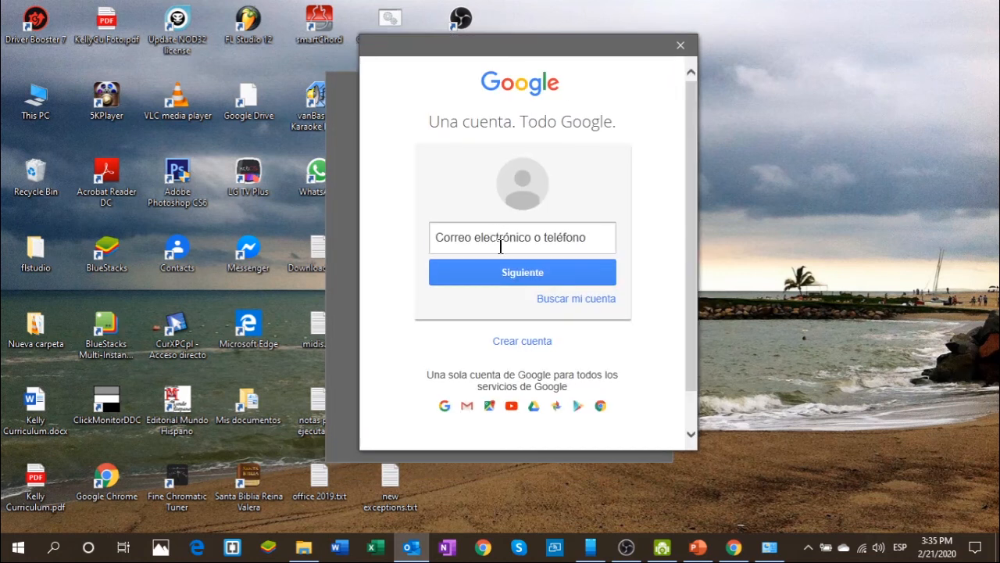
- Enter the Gmail account's email address in Google's sign-in window and continue
{"action": "left_click", "coordinate": [502, 236]}
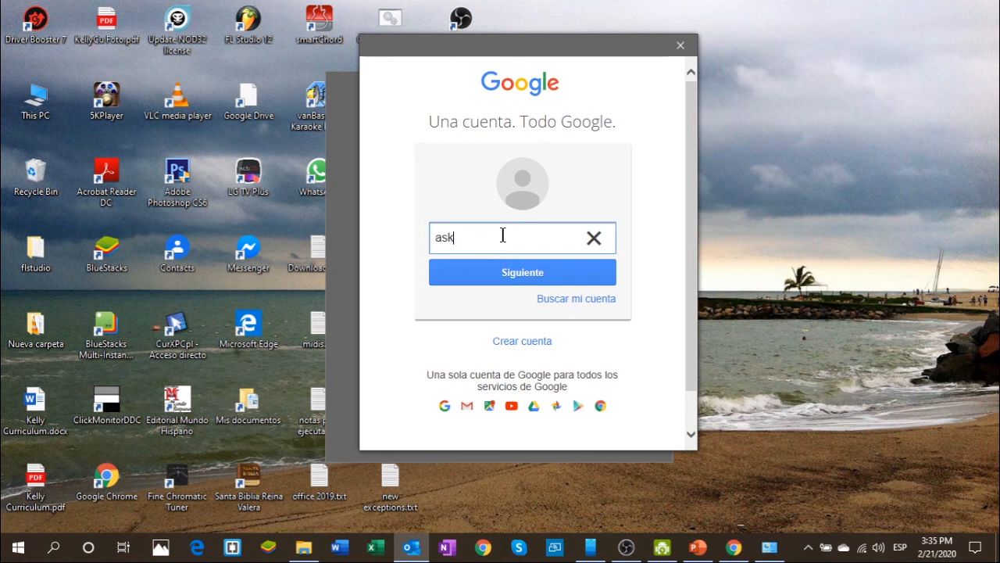
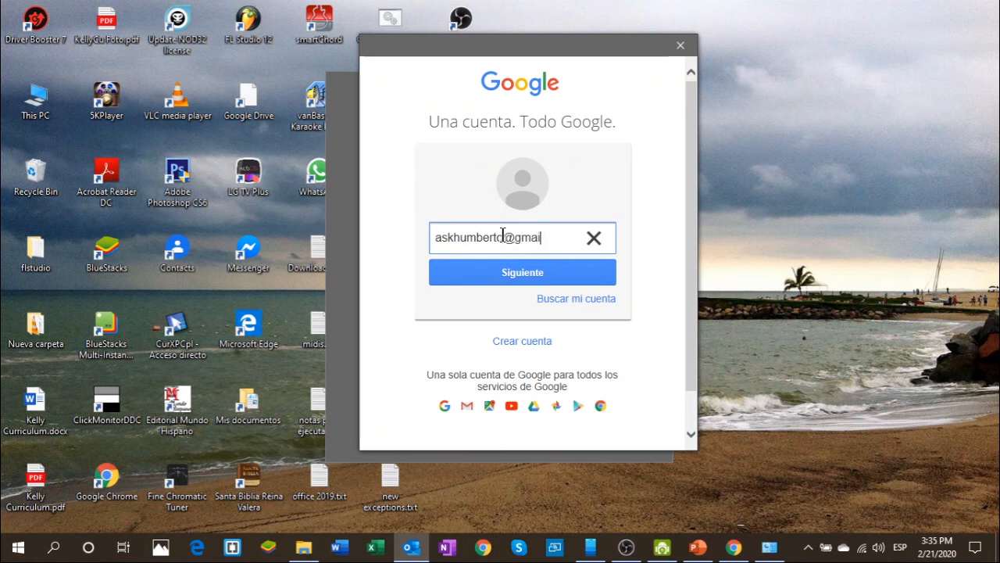
{"action": "key", "text": "Return"}
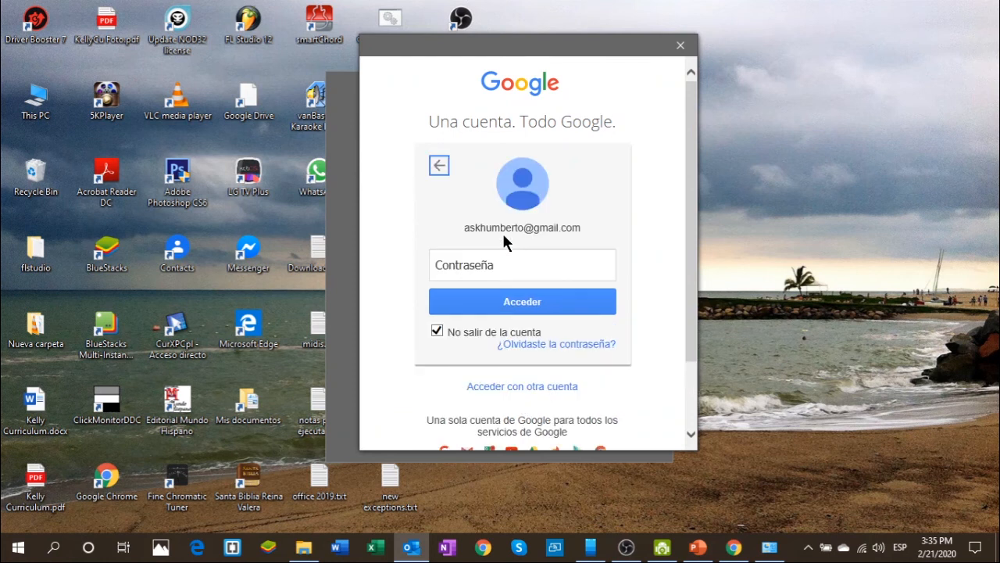
- Type the account password and submit it with Acceder
{"action": "left_click", "coordinate": [472, 270]}
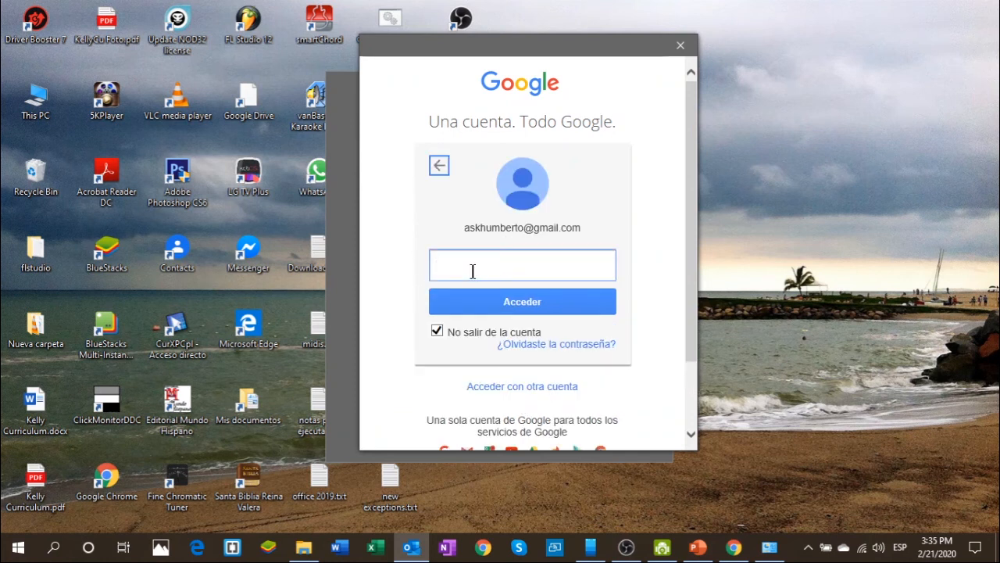
{"action": "type", "text": "•"}
{"action": "key", "text": "Caps_Lock"}
{"action": "key", "text": "BackSpace"}
{"action": "type", "text": "••••"}
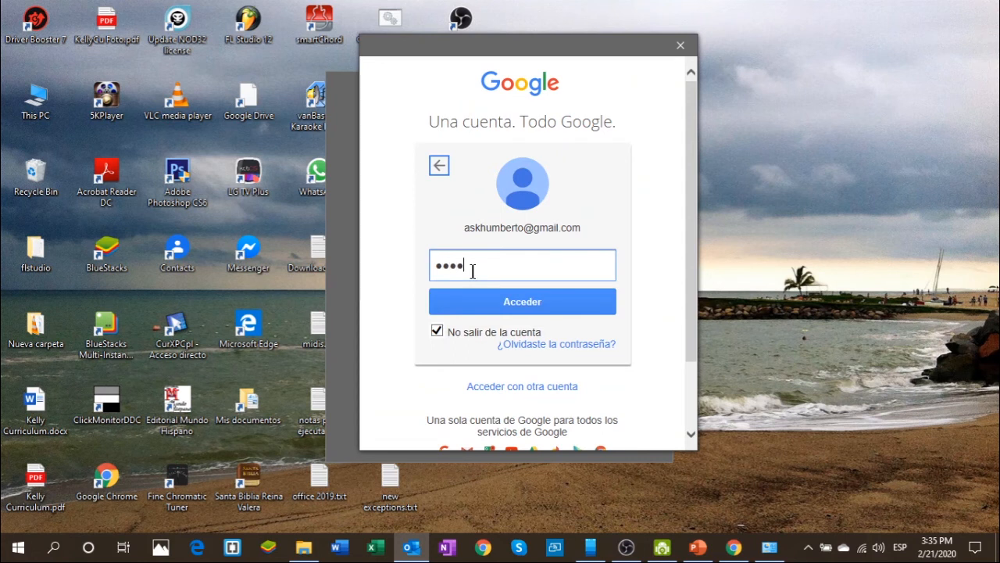
{"action": "type", "text": "•••••"}
{"action": "left_click_drag", "start_coordinate": [481, 51], "coordinate": [554, 40]}
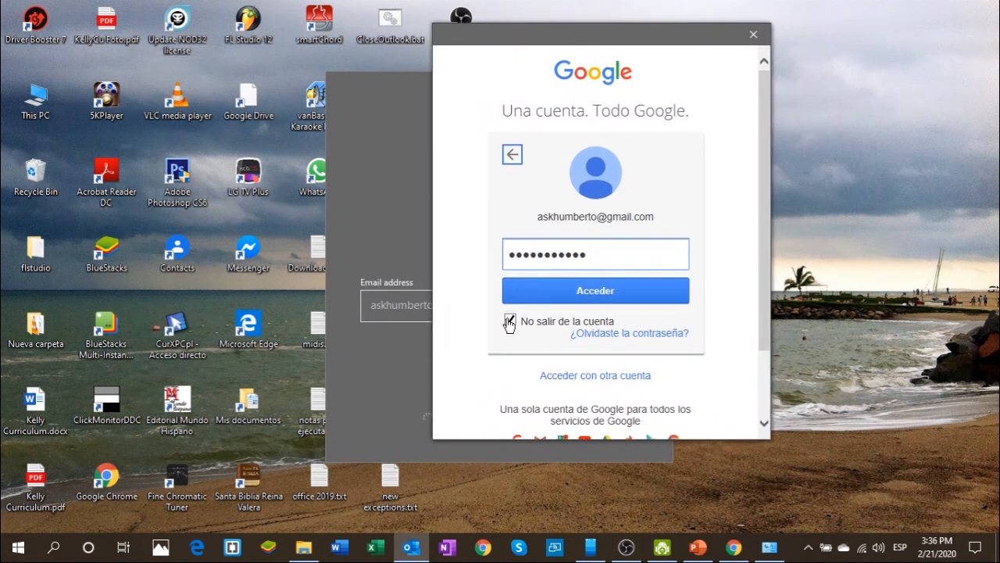
{"action": "scroll", "coordinate": [571, 292], "scroll_direction": "down", "scroll_amount": 1}
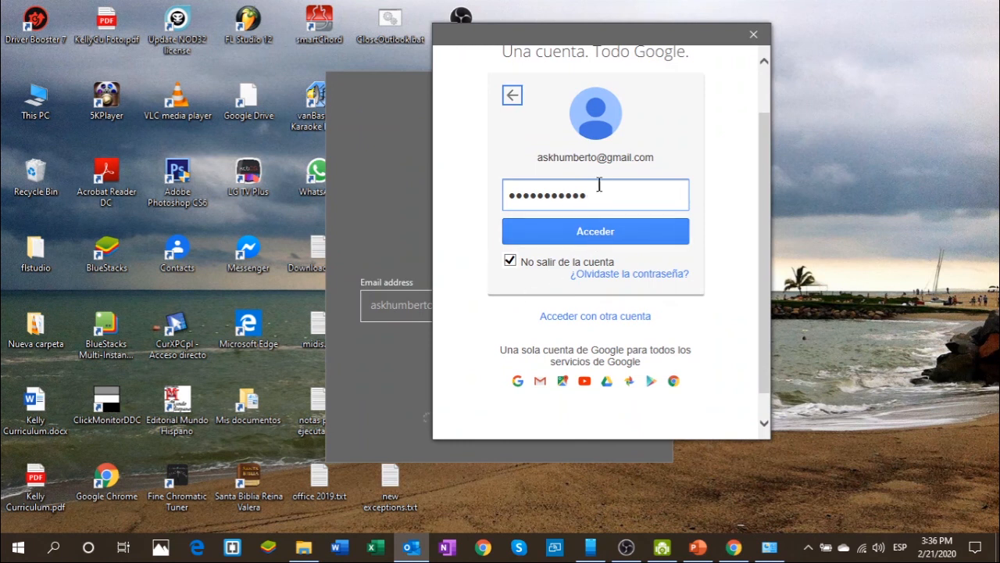
{"action": "left_click", "coordinate": [603, 233]}
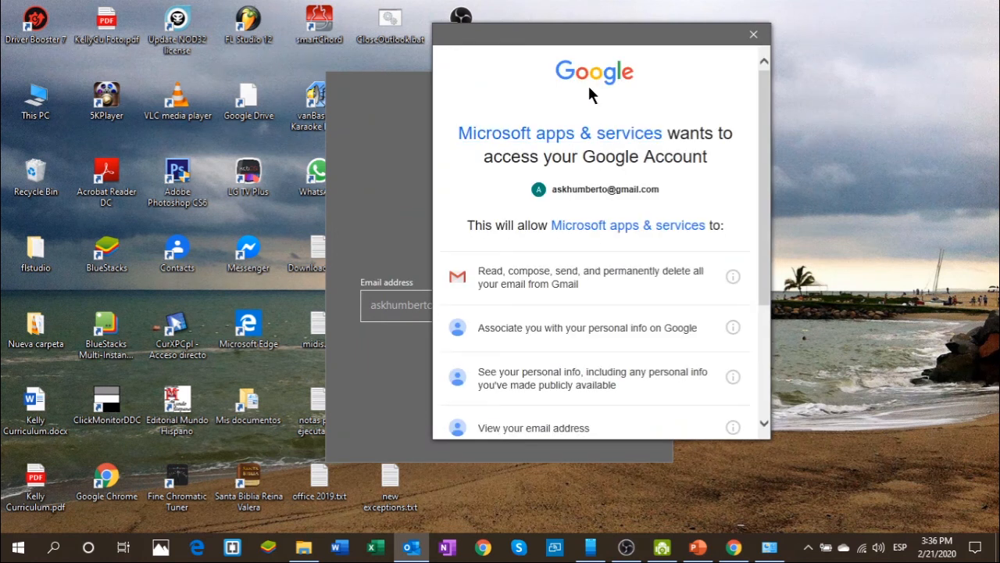
- Review Google's consent page and allow Microsoft apps & services access to the Gmail account
{"action": "scroll", "coordinate": [547, 239], "scroll_direction": "down", "scroll_amount": 5}
{"action": "scroll", "coordinate": [565, 261], "scroll_direction": "up", "scroll_amount": 5}
{"action": "scroll", "coordinate": [586, 196], "scroll_direction": "down", "scroll_amount": 5}
{"action": "scroll", "coordinate": [532, 206], "scroll_direction": "up", "scroll_amount": 5}
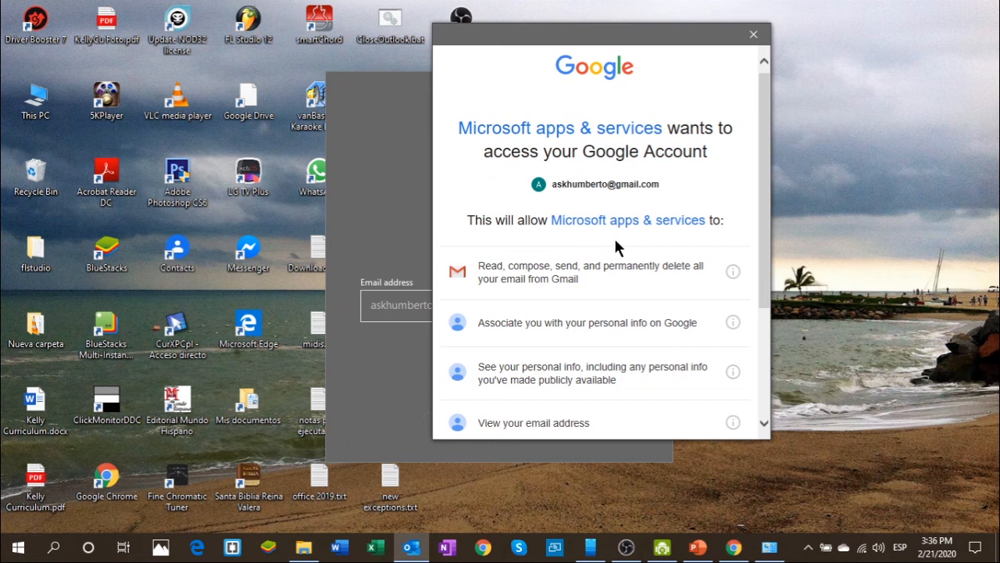
{"action": "scroll", "coordinate": [617, 250], "scroll_direction": "down", "scroll_amount": 5}
{"action": "left_click", "coordinate": [691, 355]}
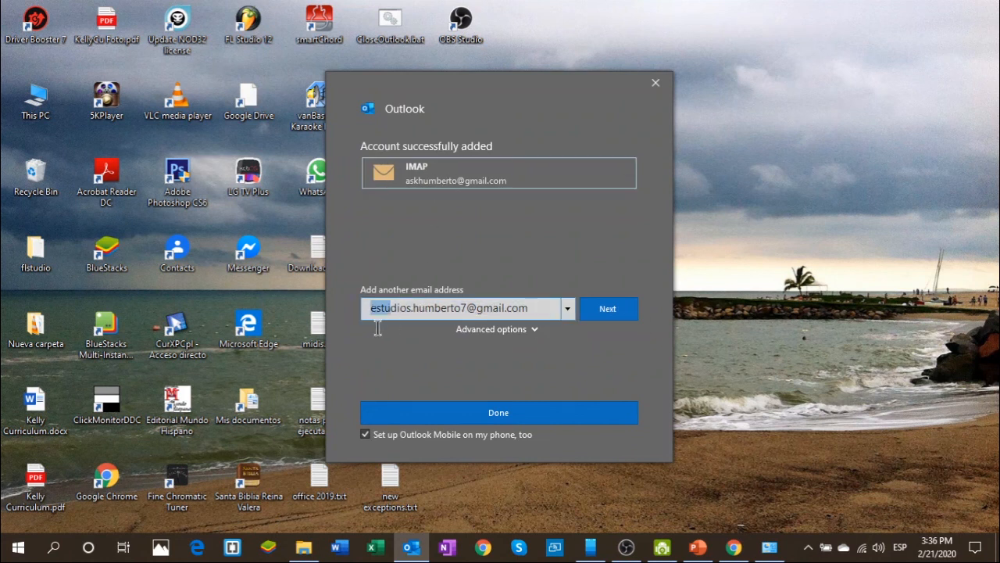
- Delete the suggested extra address, turn off Outlook Mobile phone setup, and finish account setup
{"action": "left_click_drag", "start_coordinate": [531, 301], "coordinate": [380, 311]}
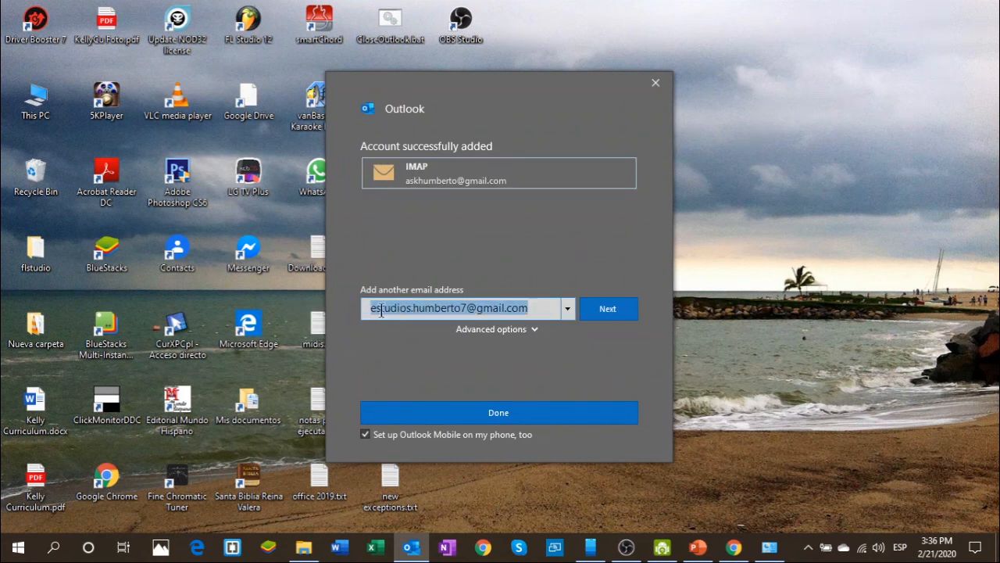
{"action": "key", "text": "BackSpace"}
{"action": "left_click", "coordinate": [366, 436]}
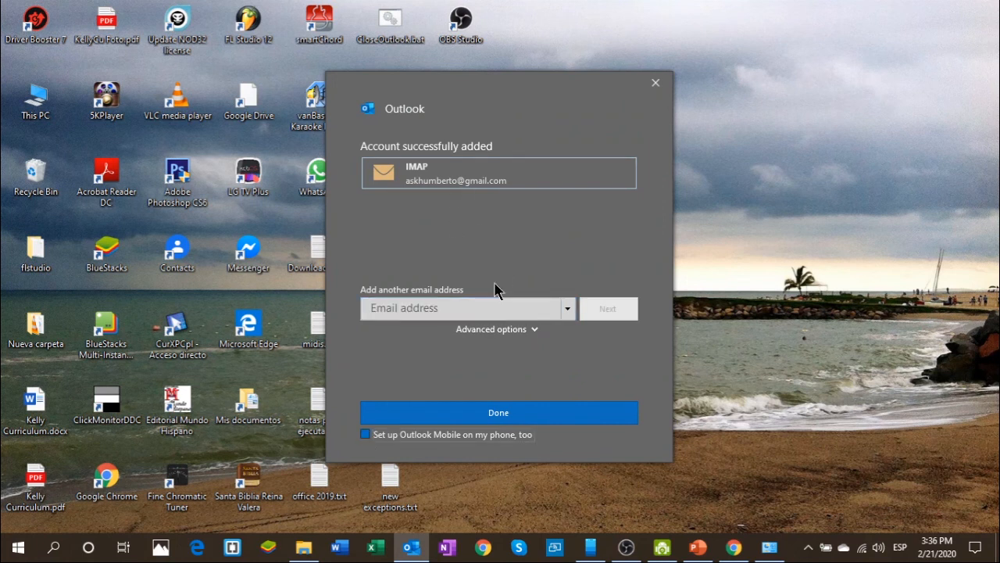
{"action": "left_click", "coordinate": [511, 416]}
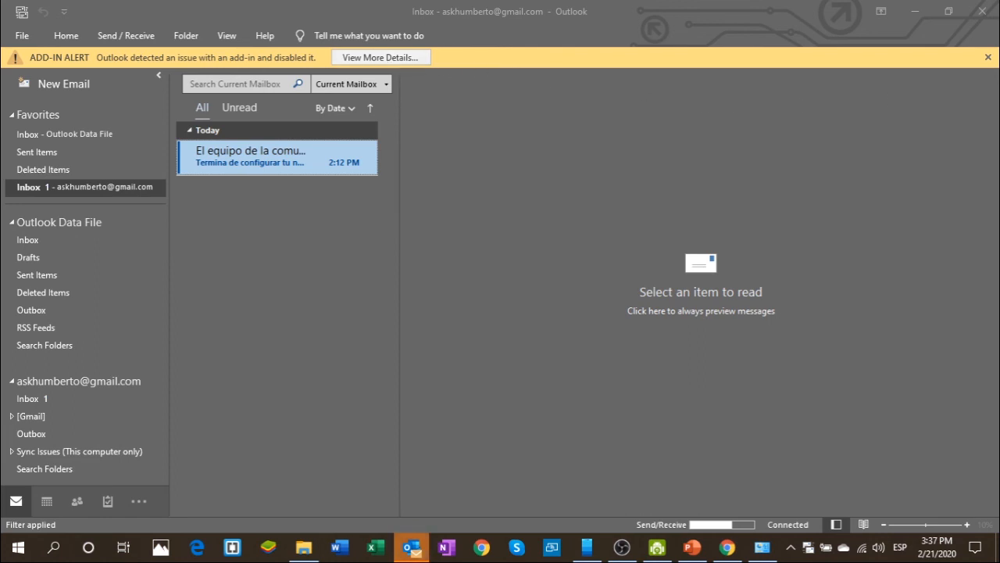
- Dismiss the add-in alert and place the Gmail account above Outlook Data File in the folder pane
{"action": "left_click", "coordinate": [986, 59]}
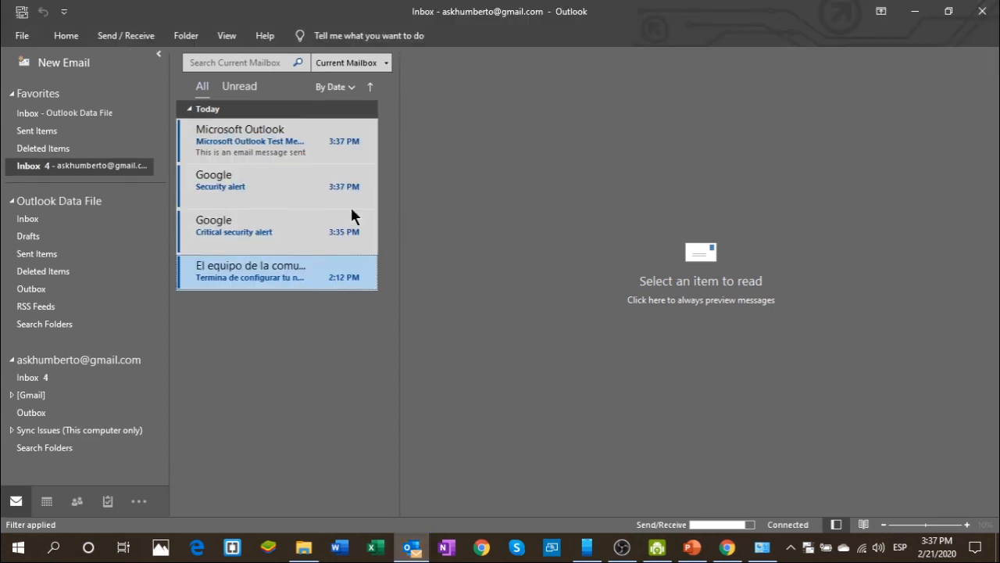
{"action": "left_click", "coordinate": [12, 201]}
{"action": "left_click", "coordinate": [12, 237]}
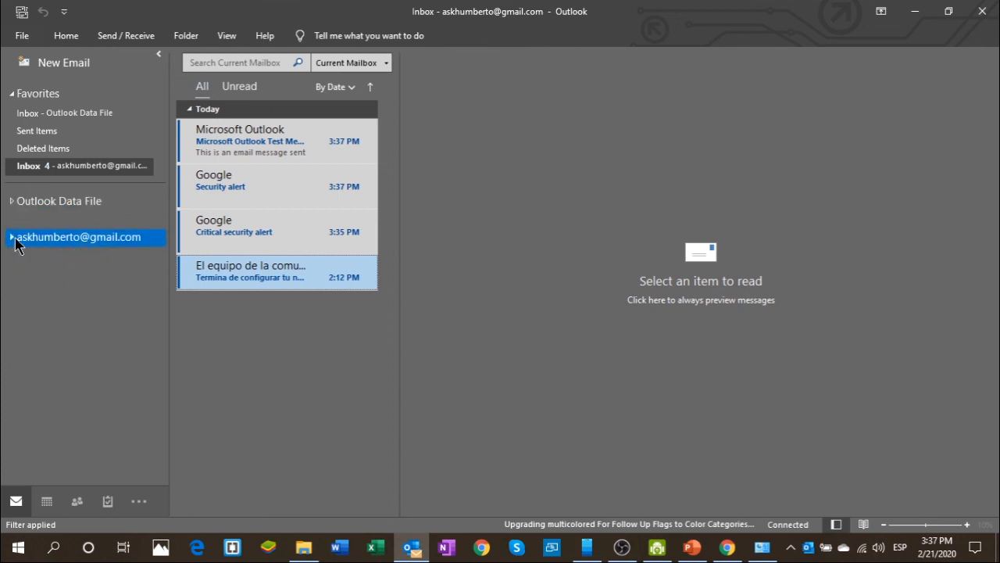
{"action": "left_click_drag", "start_coordinate": [45, 210], "coordinate": [58, 244]}
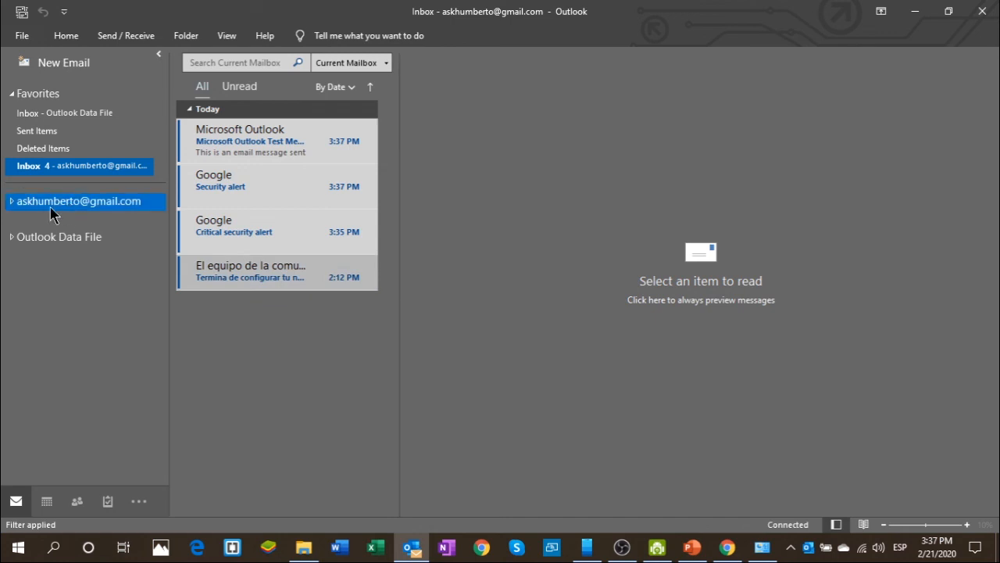
- Expand the Gmail account's folders, show its Inbox, and re-expand Outlook Data File
{"action": "left_click", "coordinate": [11, 202]}
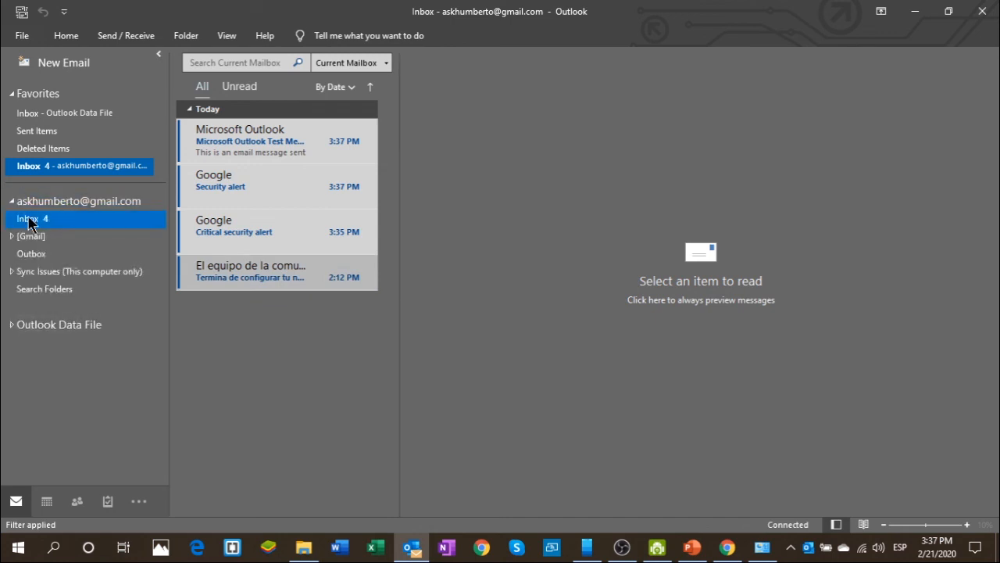
{"action": "left_click", "coordinate": [31, 218]}
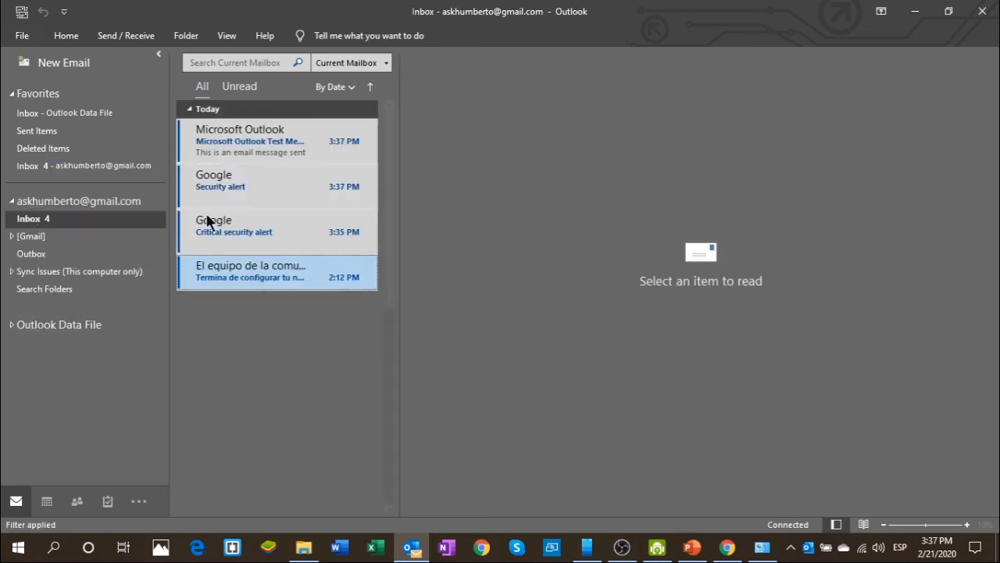
{"action": "left_click", "coordinate": [12, 236]}
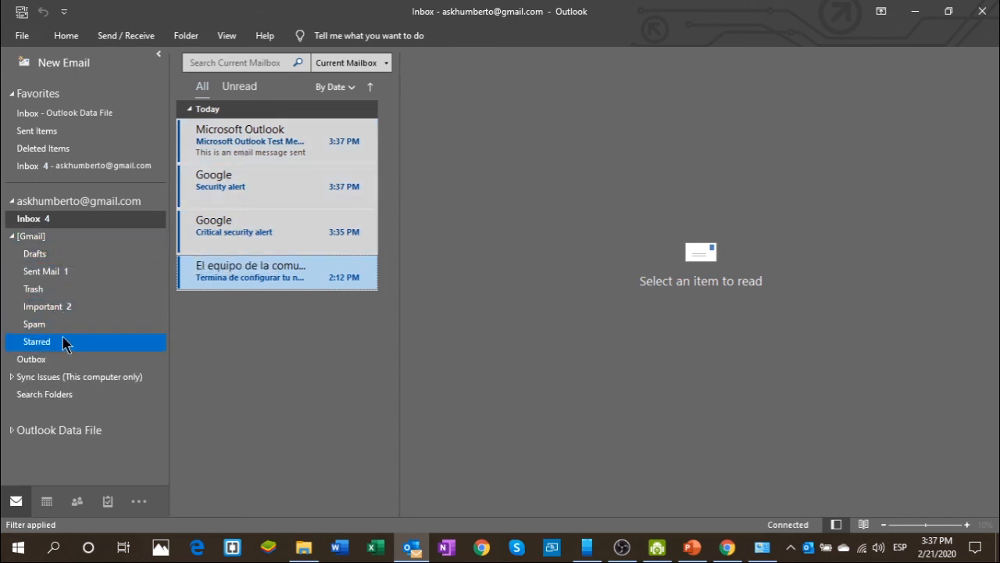
{"action": "left_click", "coordinate": [12, 236]}
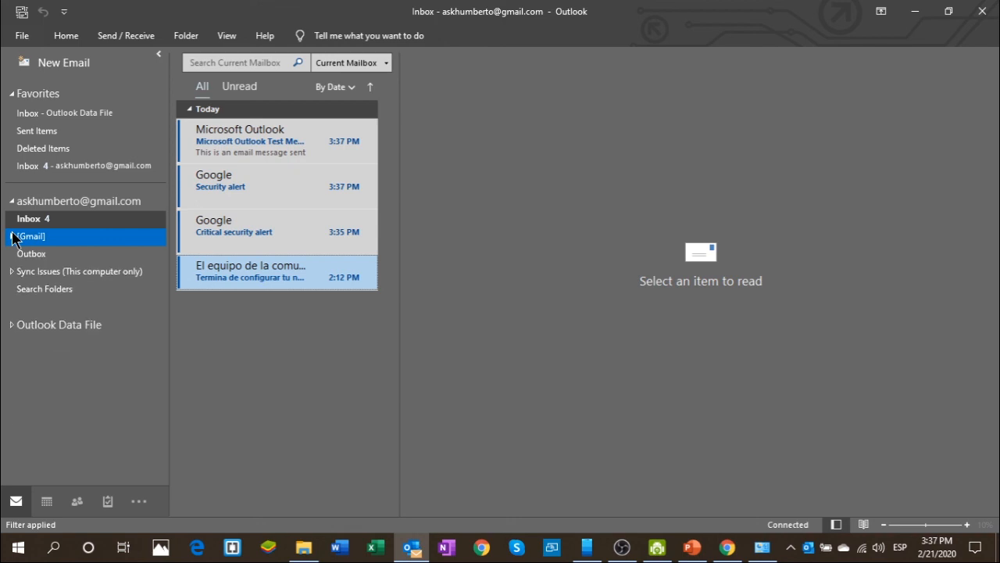
{"action": "left_click", "coordinate": [13, 325]}
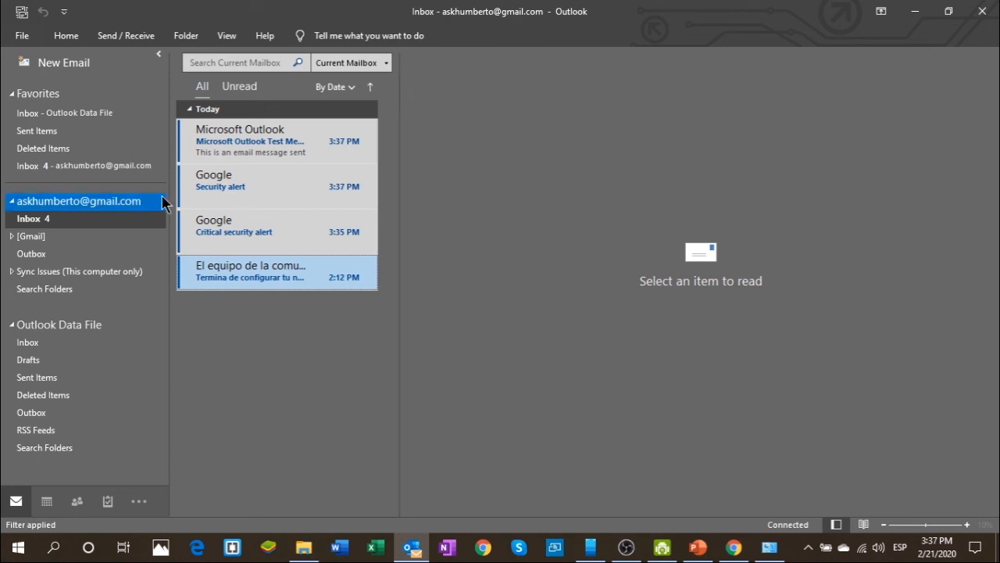
- Open the Microsoft Outlook Test Message in the Gmail Inbox
{"action": "left_click", "coordinate": [262, 188]}
{"action": "left_click", "coordinate": [303, 135]}
{"action": "left_click", "coordinate": [326, 231]}
{"action": "left_click", "coordinate": [347, 109]}
{"action": "key", "text": "Down"}
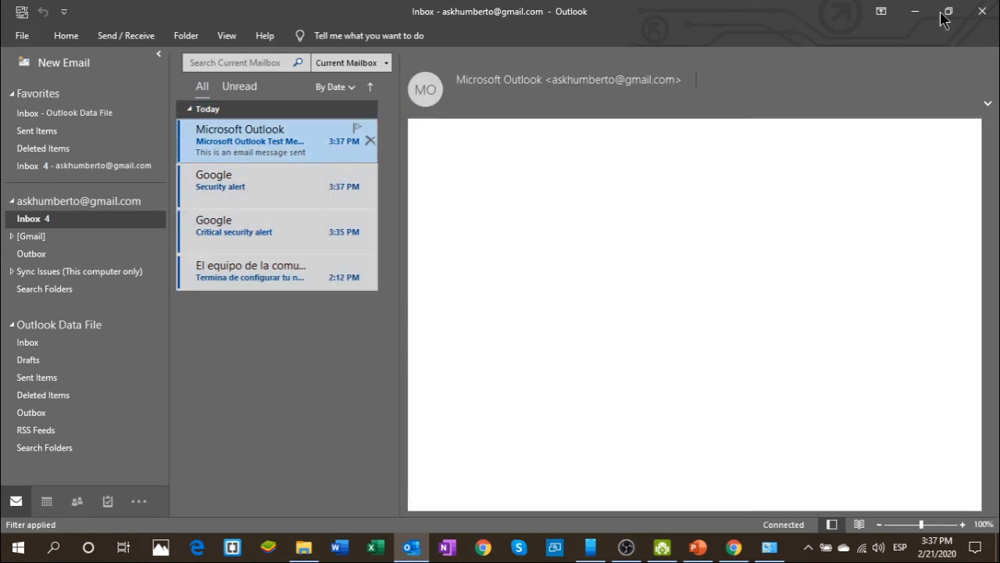